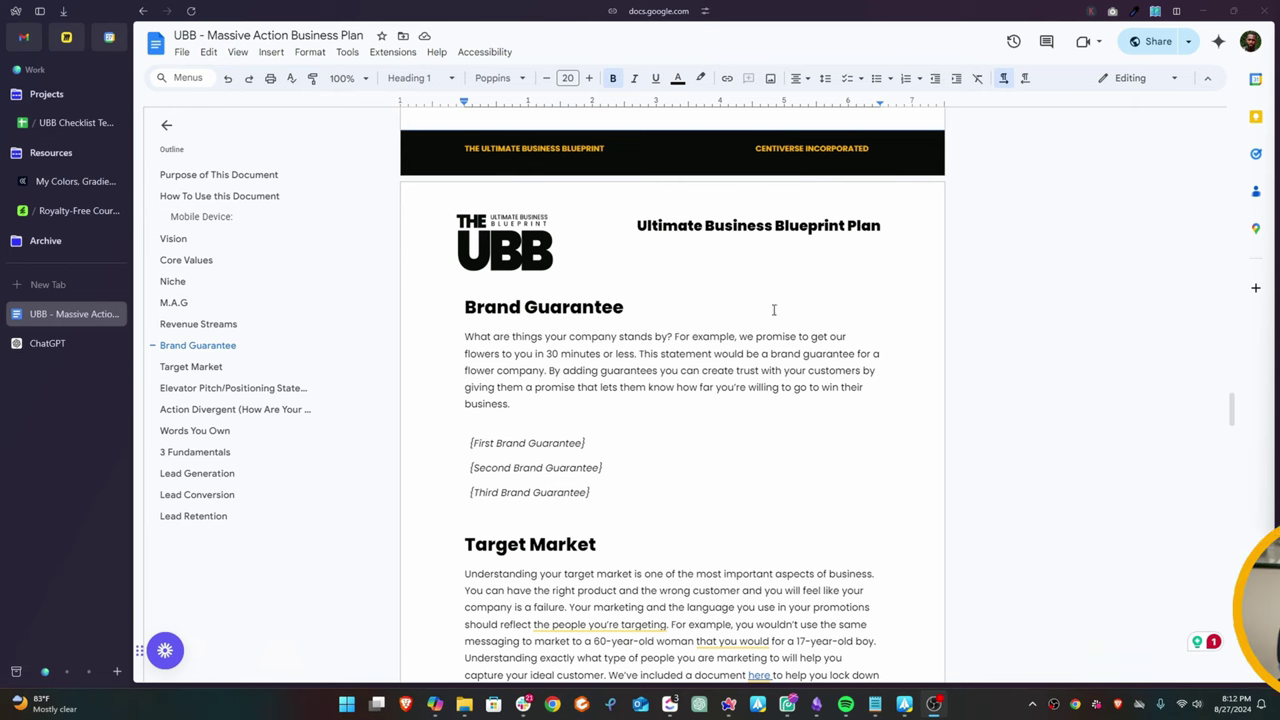
Scroll through the original plan from the Brand Guarantee area to review its sections
left_click(857, 426)
scroll(736, 420, "up", 10)
scroll(736, 420, "up", 20)
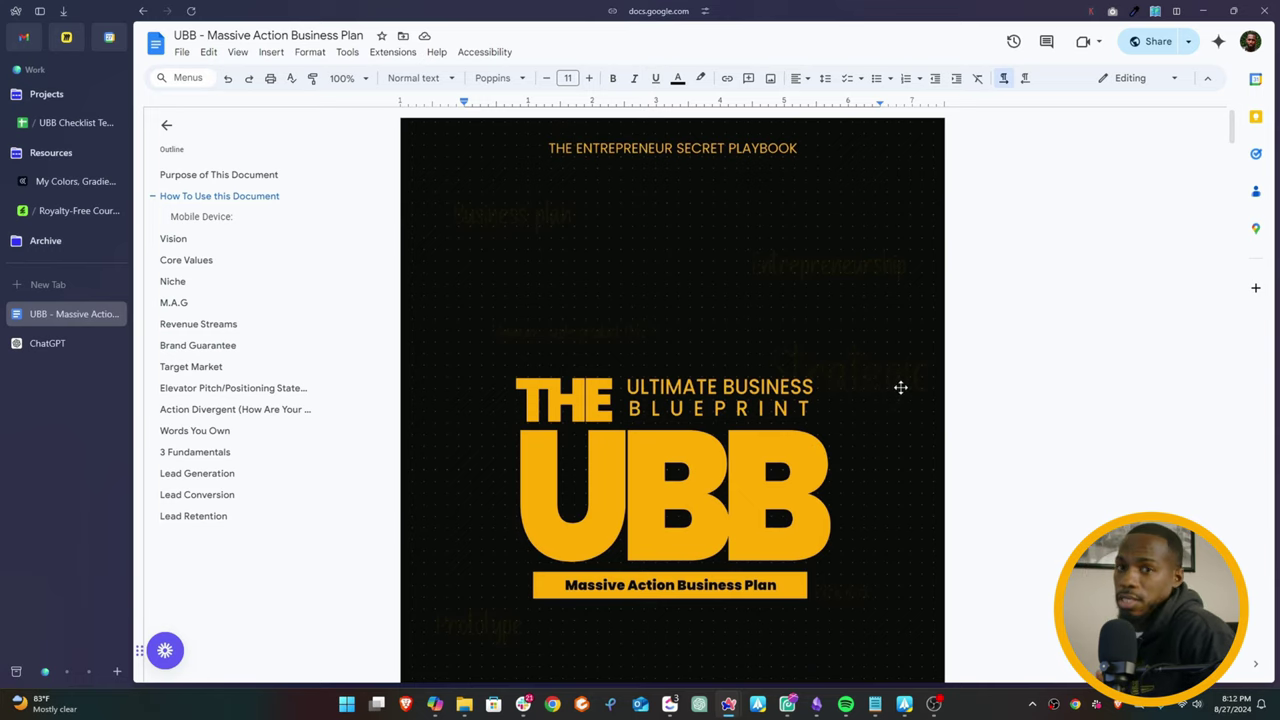
scroll(974, 426, "down", 5)
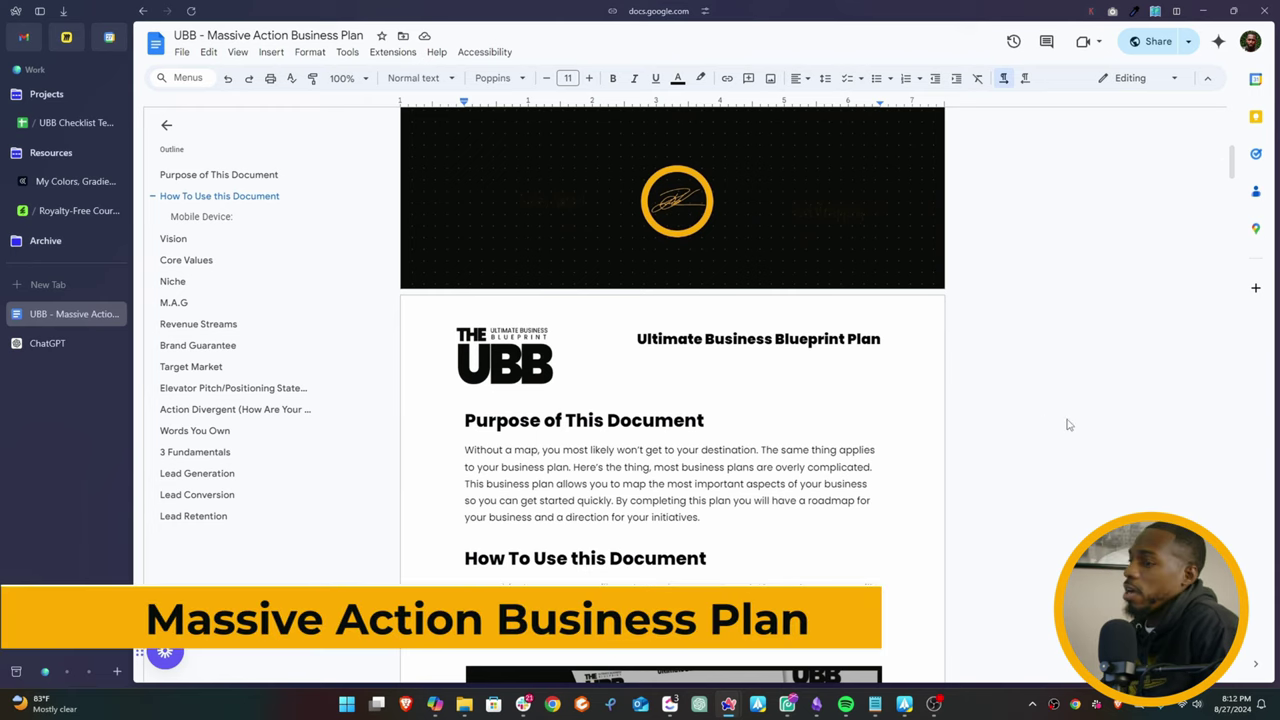
scroll(896, 382, "down", 12)
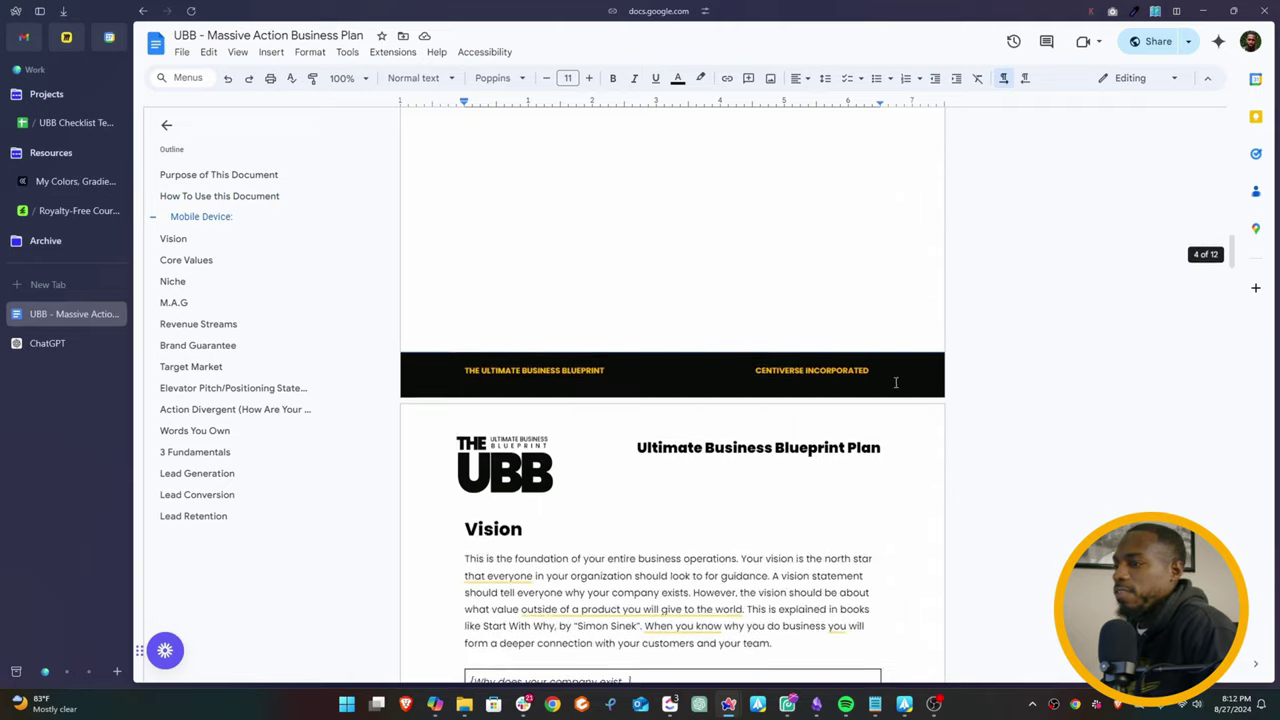
scroll(896, 382, "down", 5)
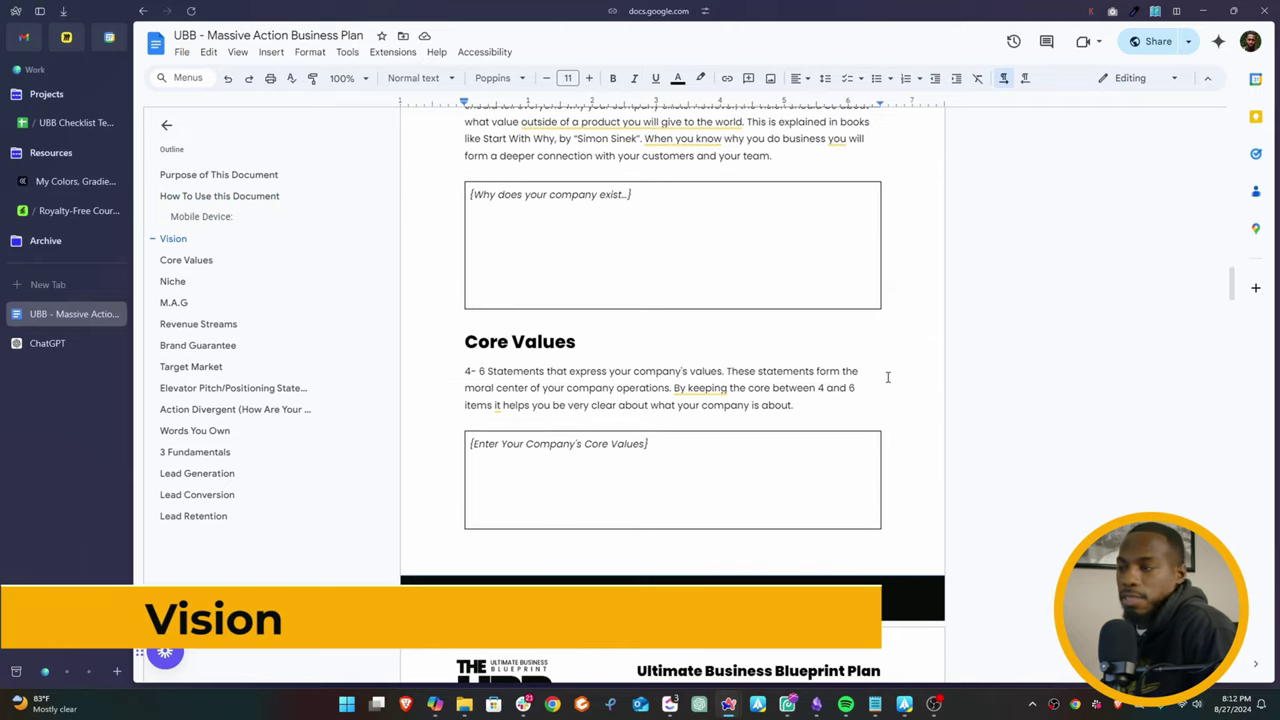
scroll(860, 378, "down", 3)
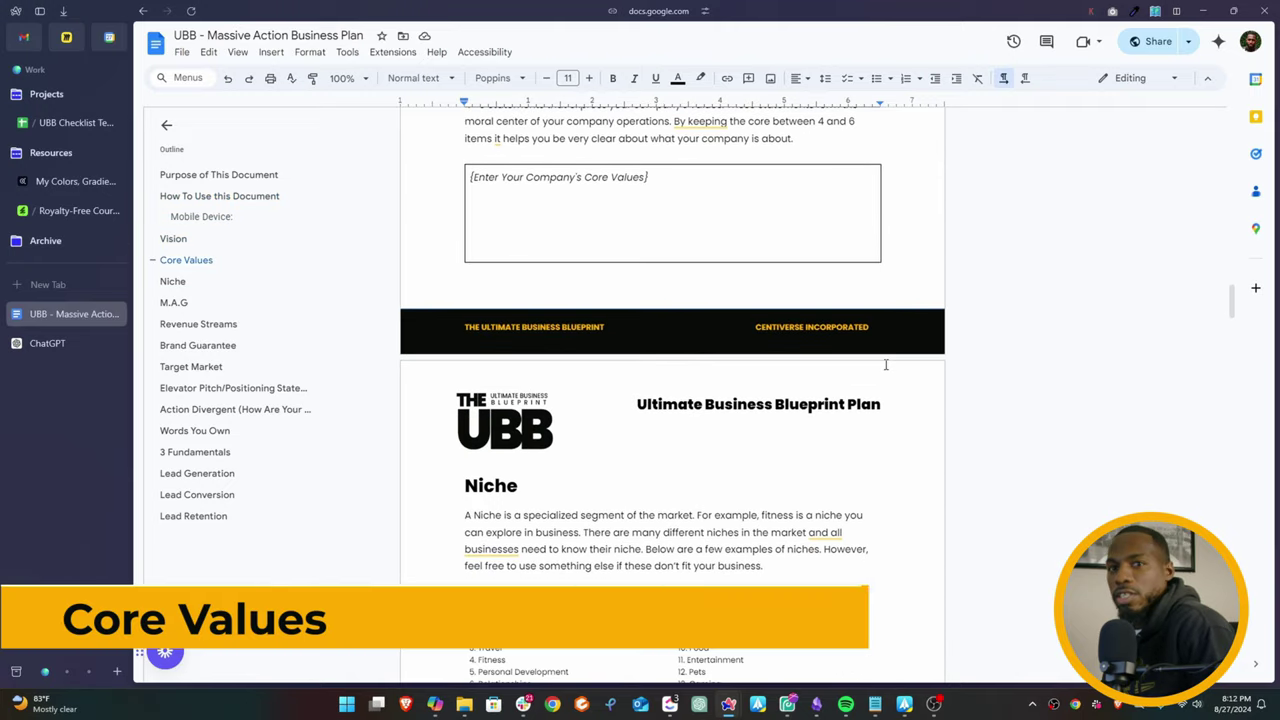
scroll(885, 360, "down", 4)
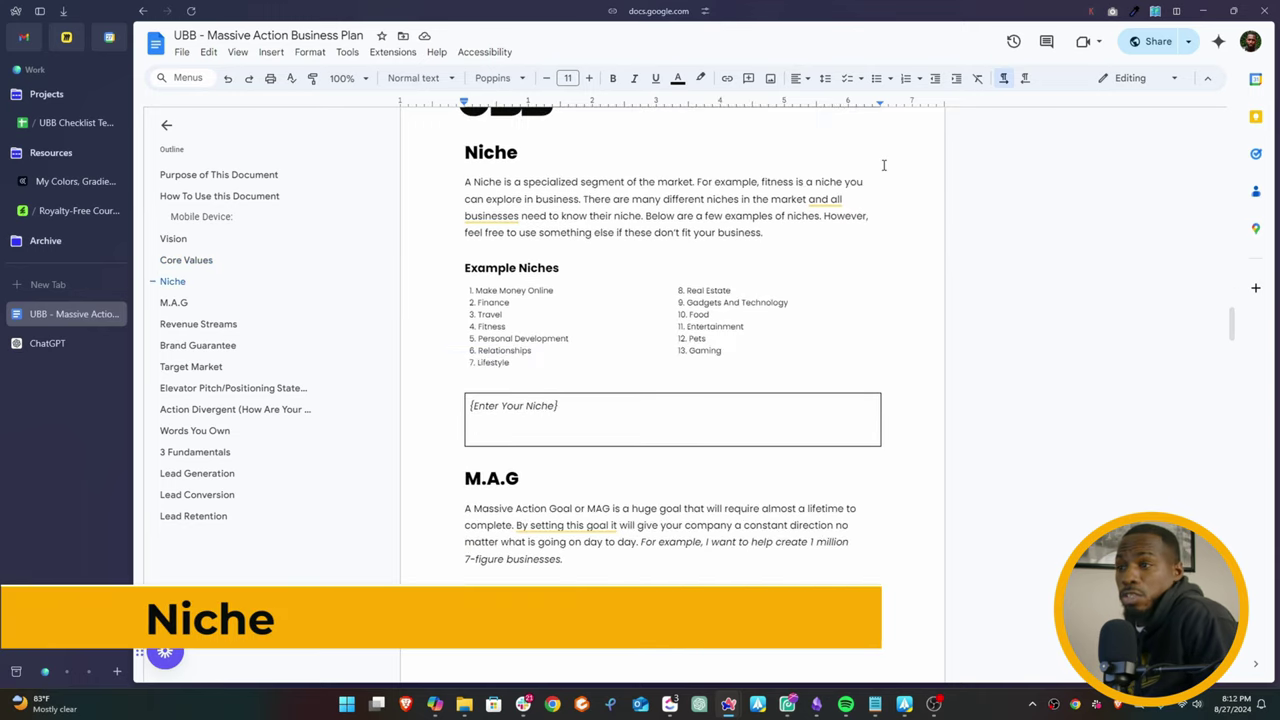
scroll(700, 234, "down", 4)
scroll(700, 234, "up", 1)
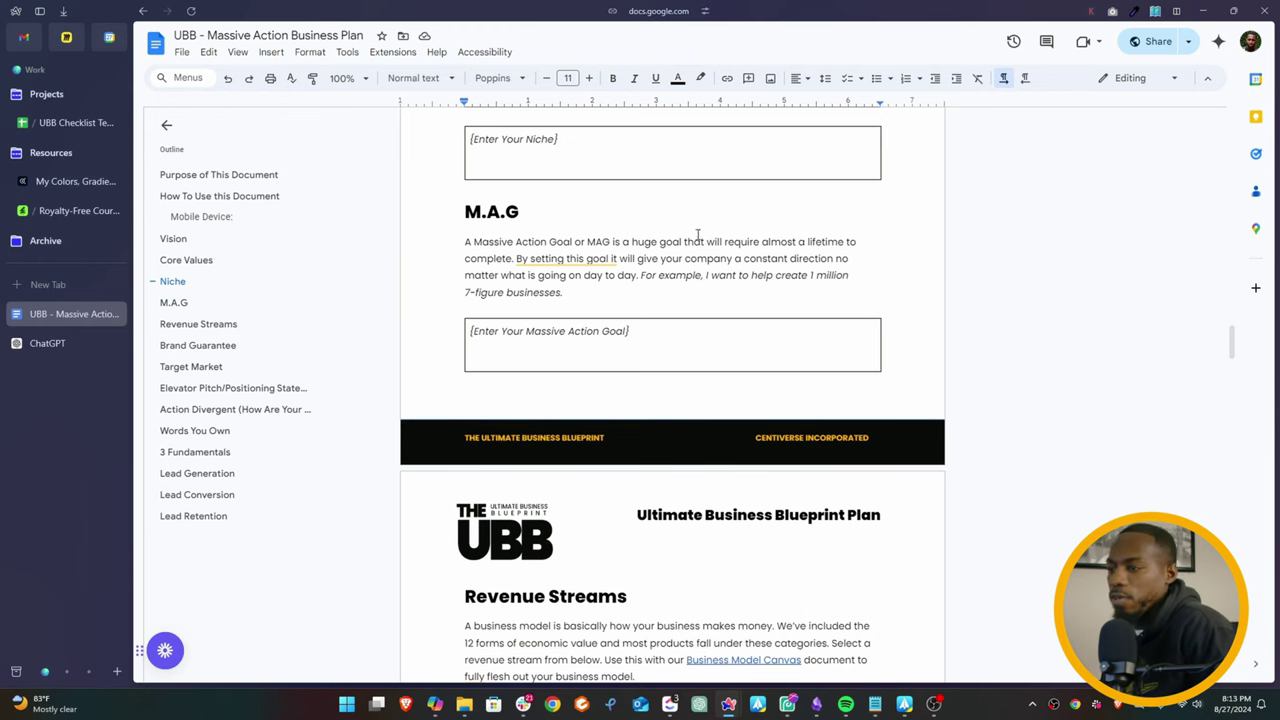
scroll(700, 240, "down", 5)
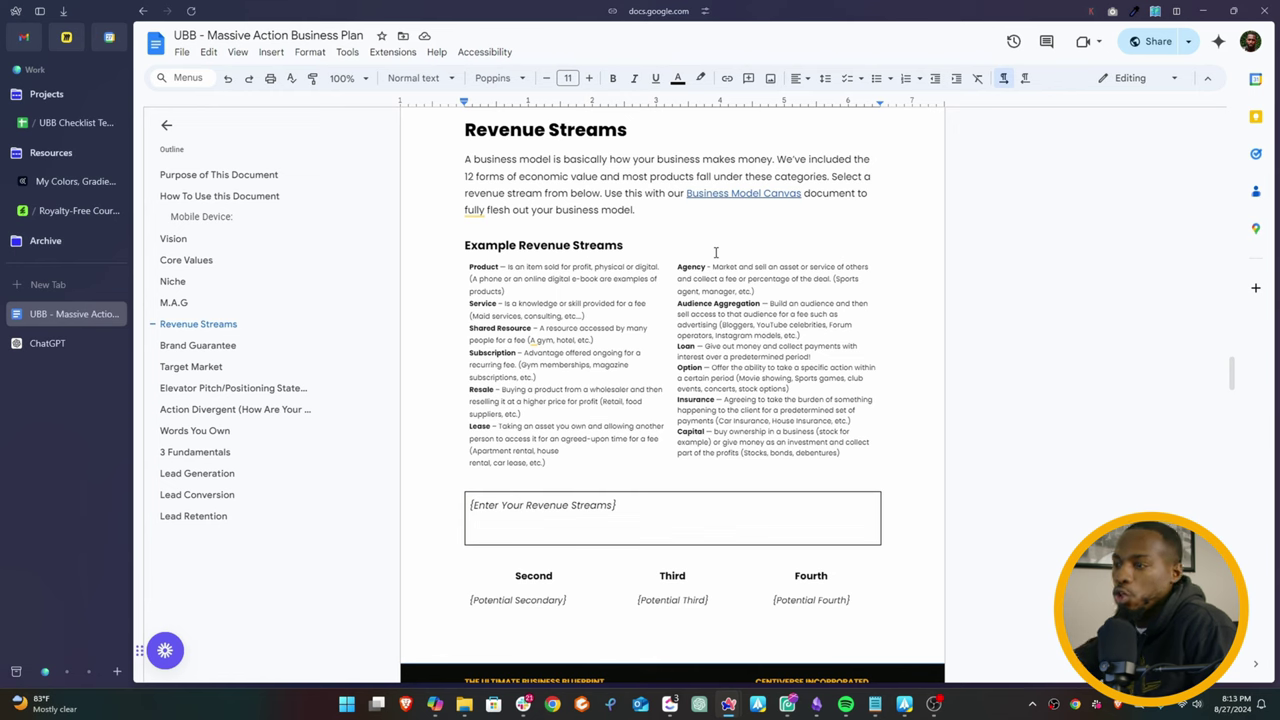
scroll(720, 250, "down", 7)
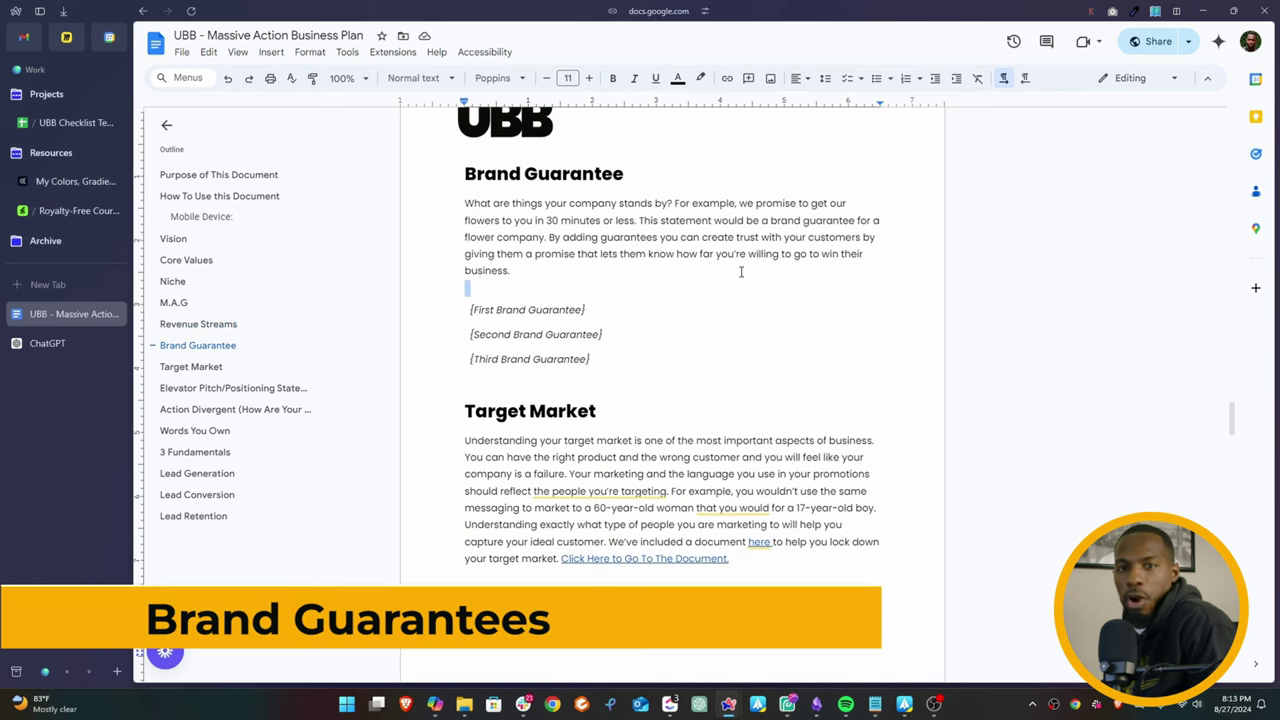
scroll(698, 228, "down", 5)
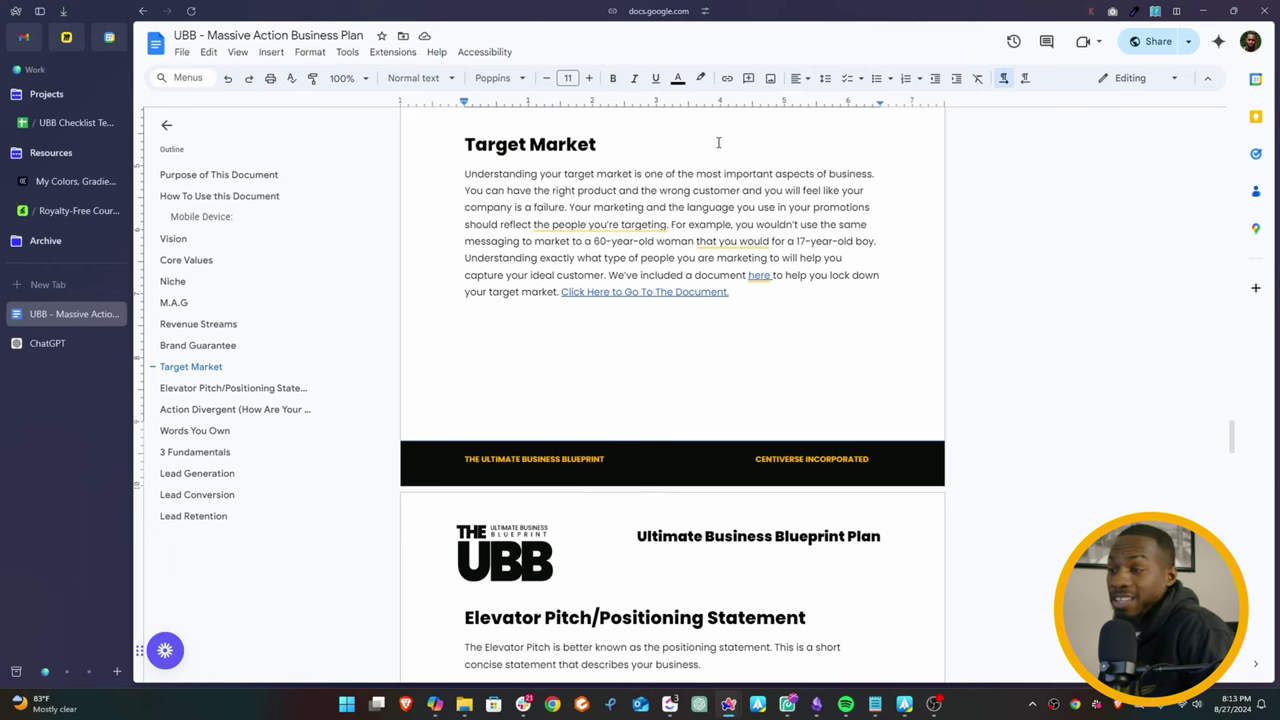
scroll(718, 143, "down", 5)
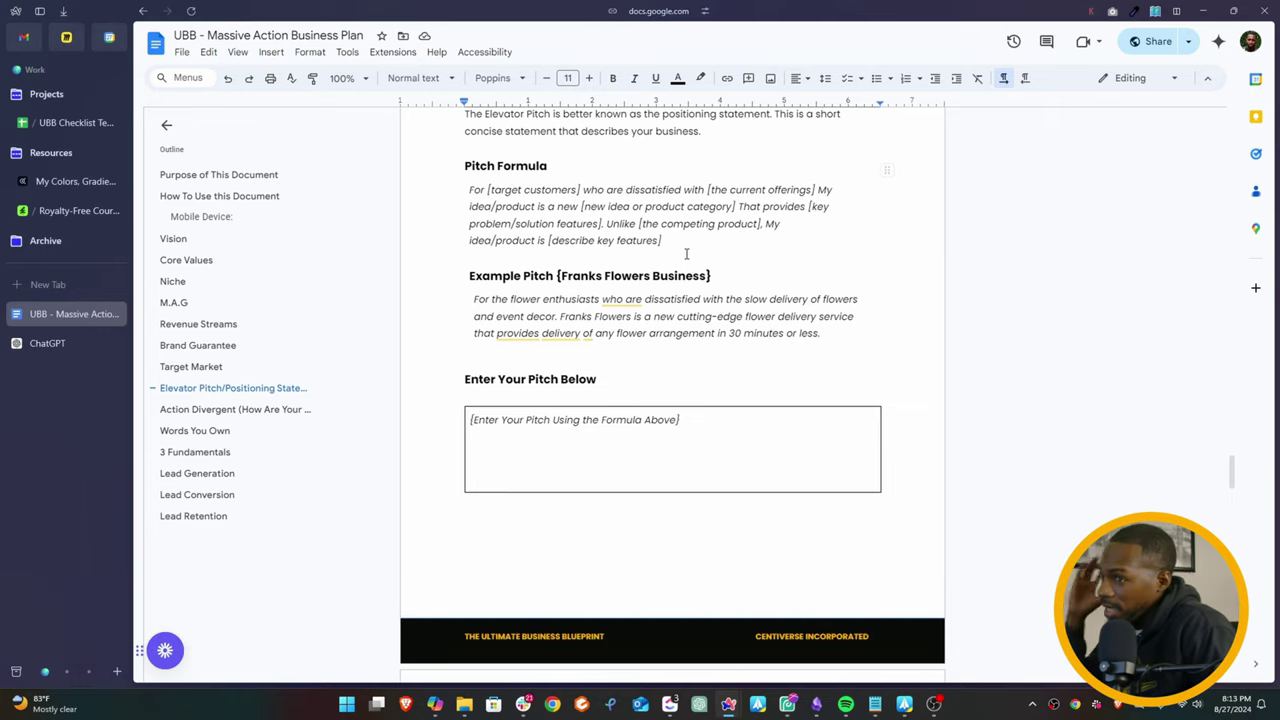
scroll(687, 254, "down", 5)
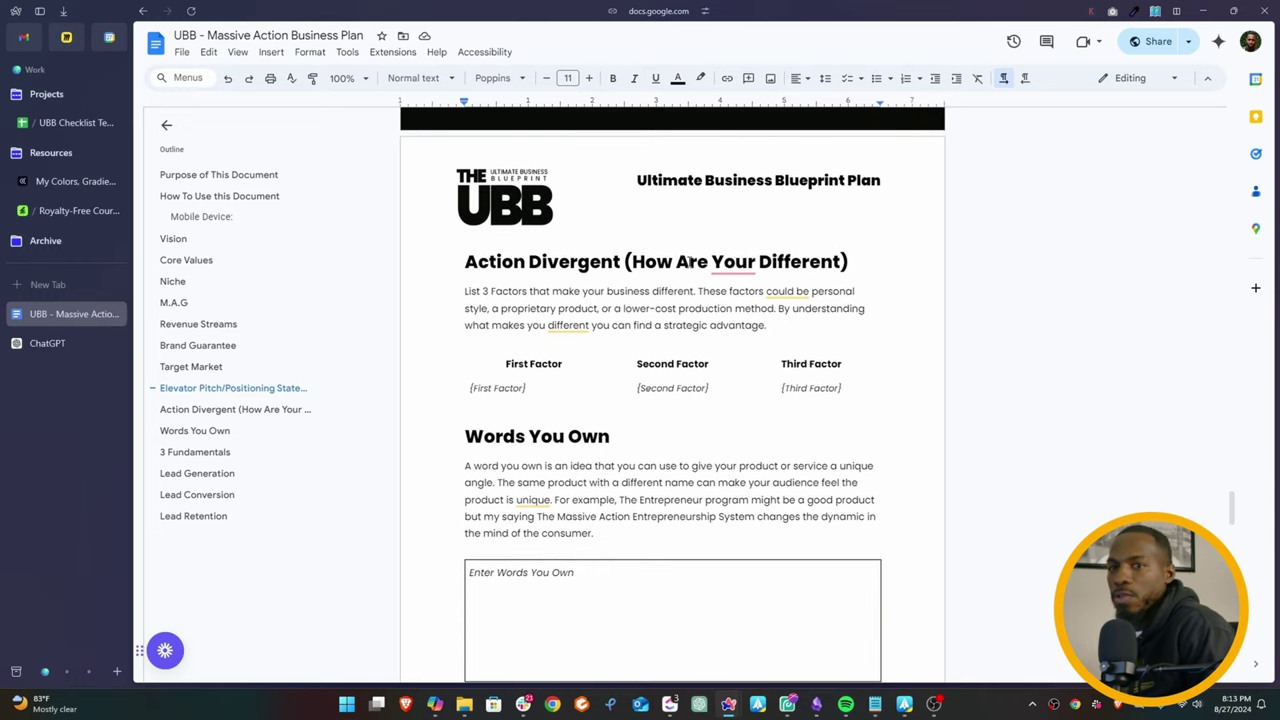
scroll(690, 260, "down", 3)
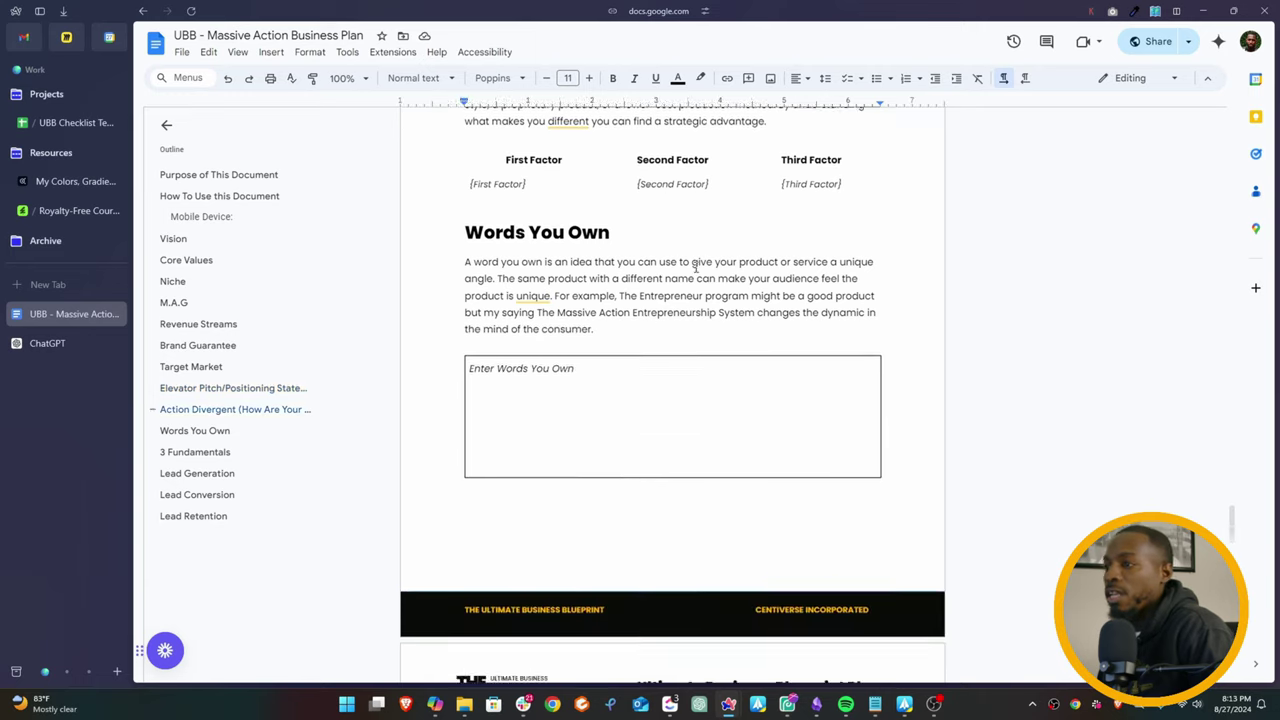
scroll(698, 265, "down", 4)
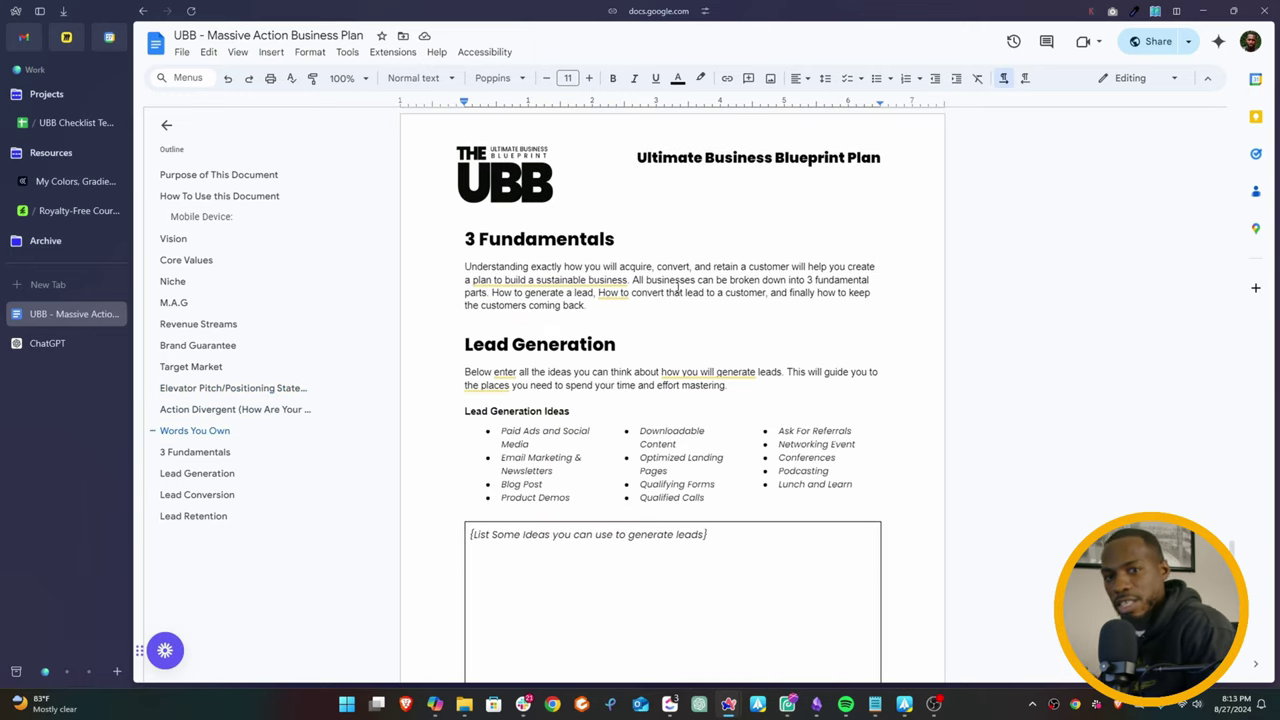
scroll(766, 268, "down", 20)
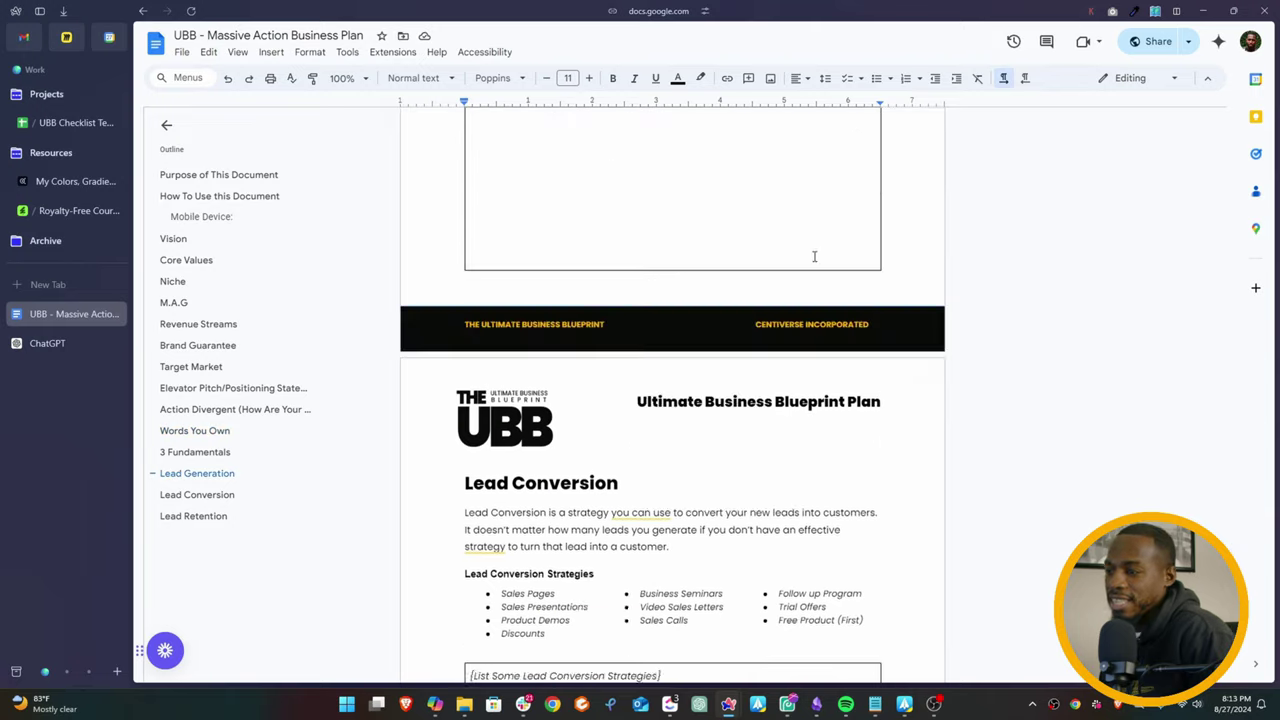
scroll(772, 393, "up", 3)
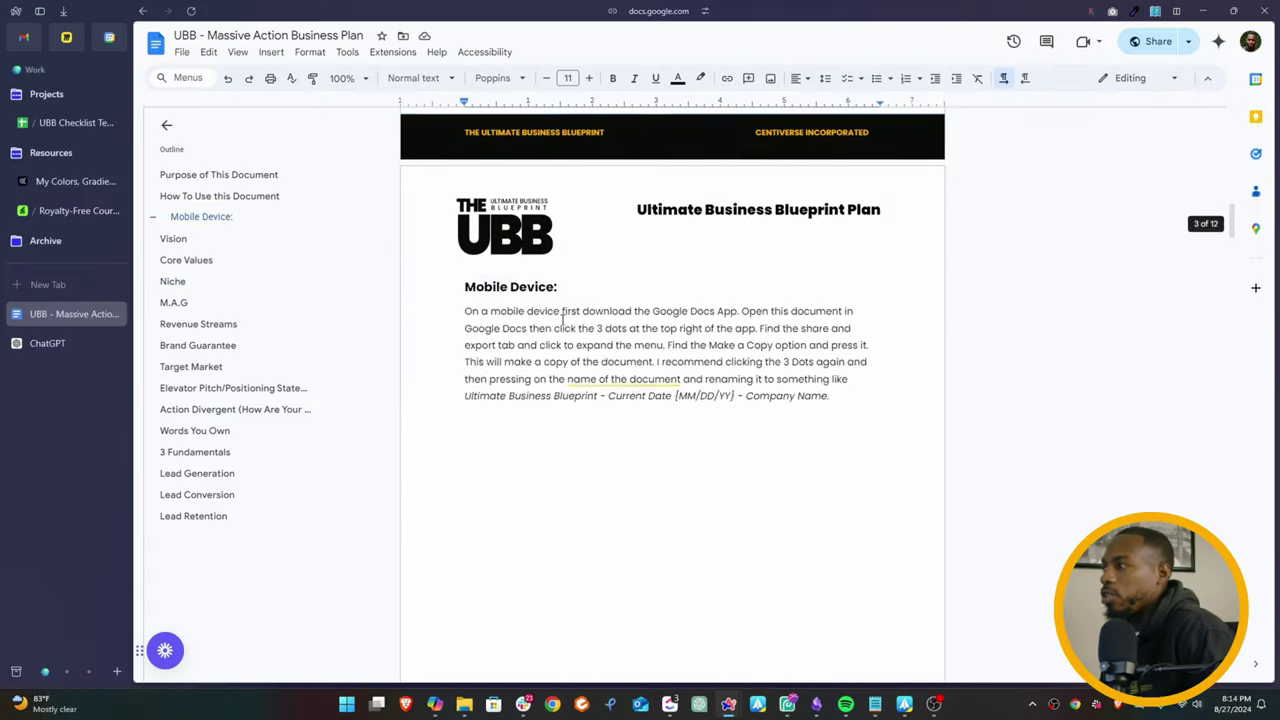
scroll(615, 322, "up", 3)
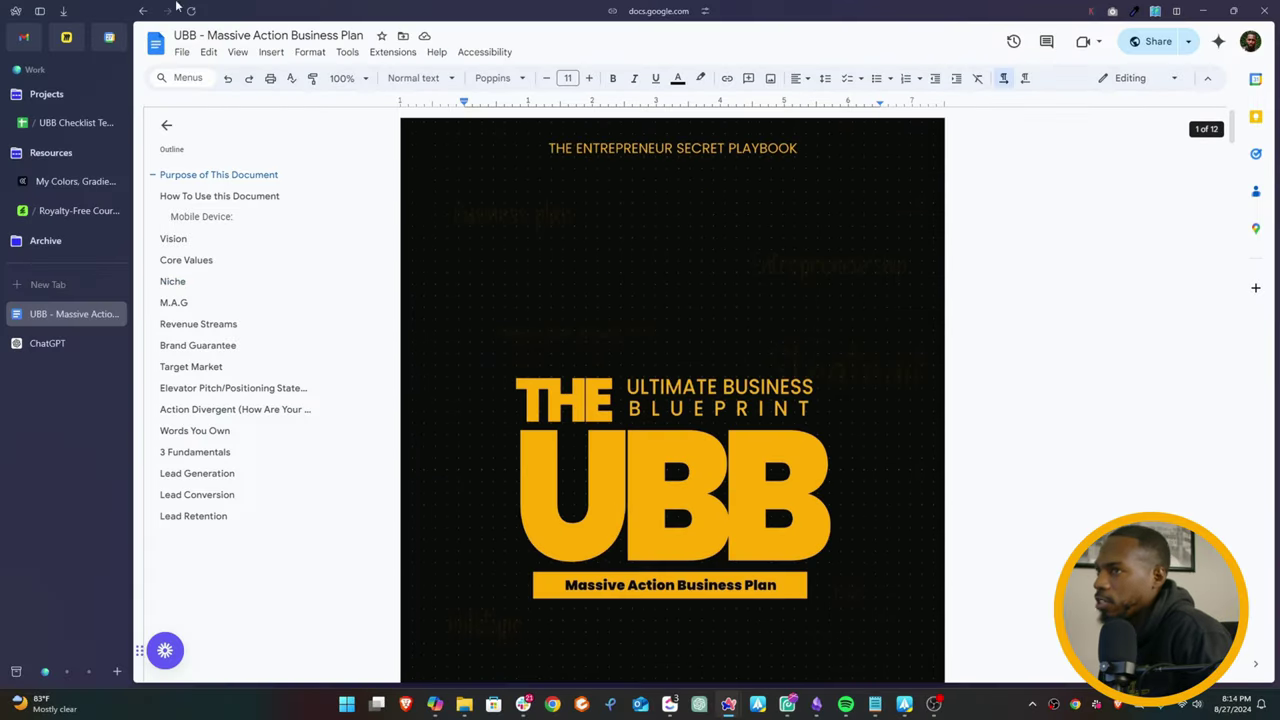
Make a copy of the plan named 'MindfulGlow Company - Massive Action Business Plan'
left_click(182, 51)
left_click(277, 123)
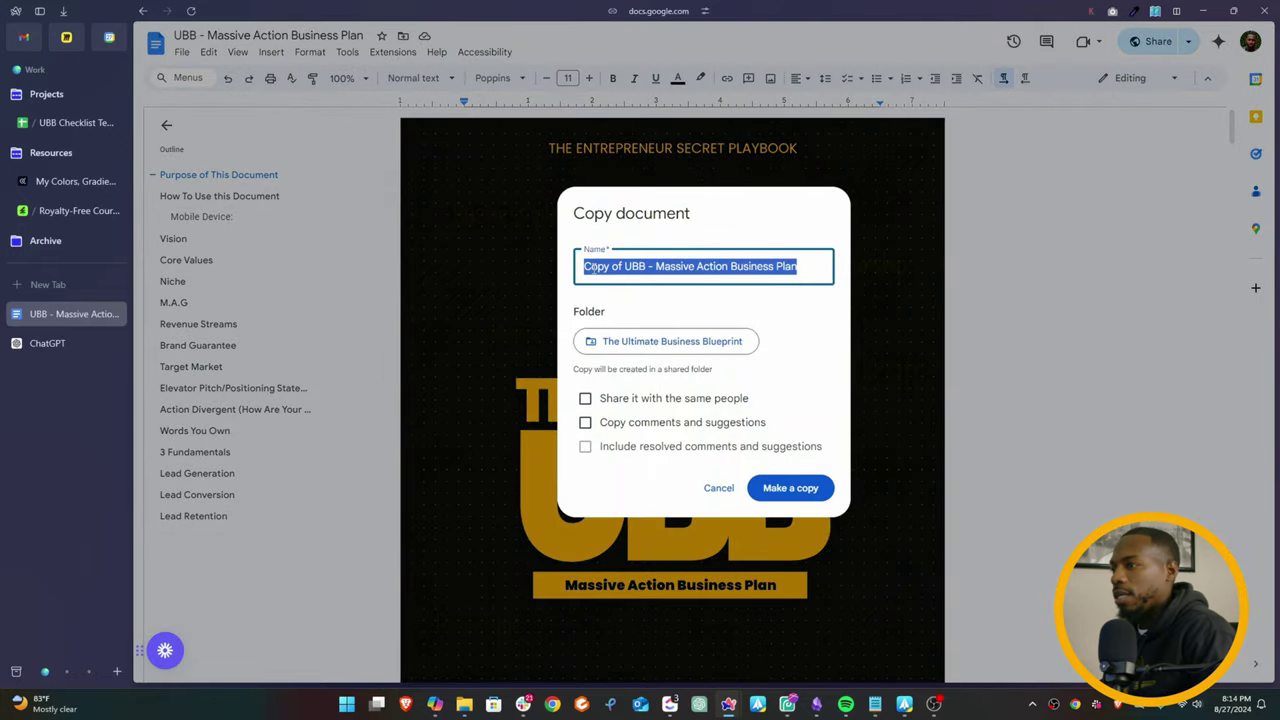
left_click(610, 267)
left_click_drag(645, 266, 406, 262)
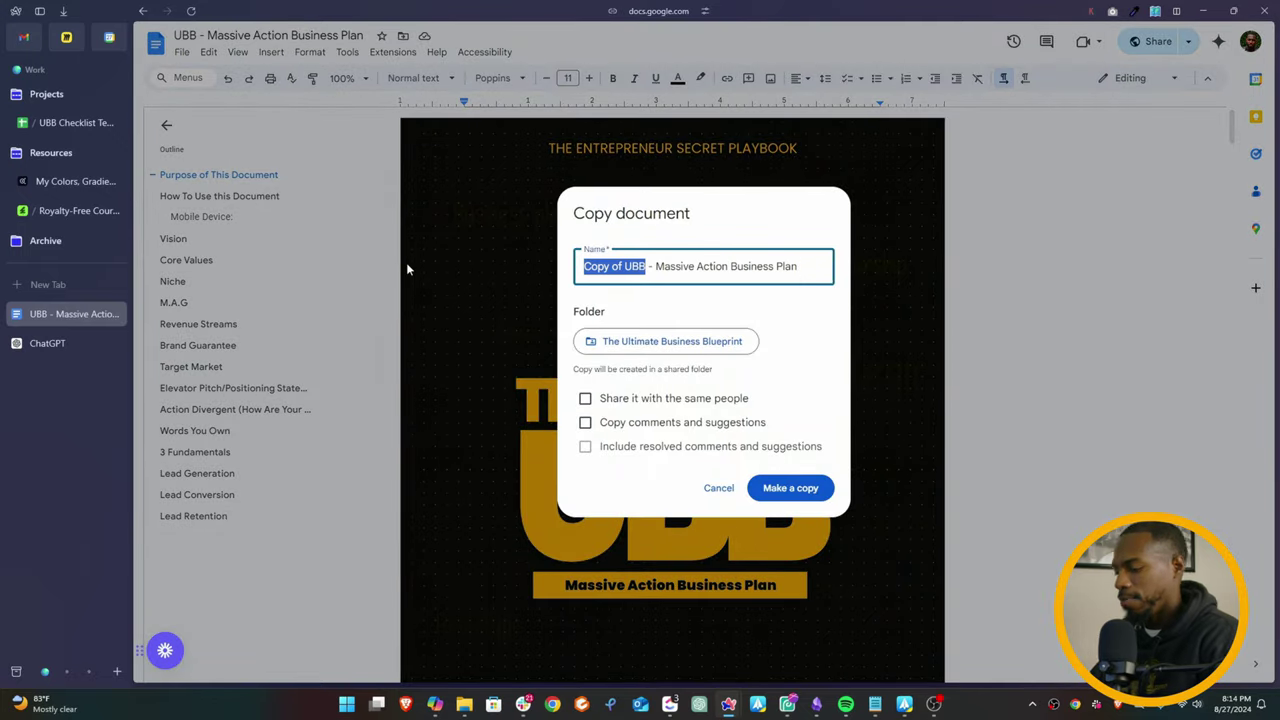
type("MindfulGlow Company")
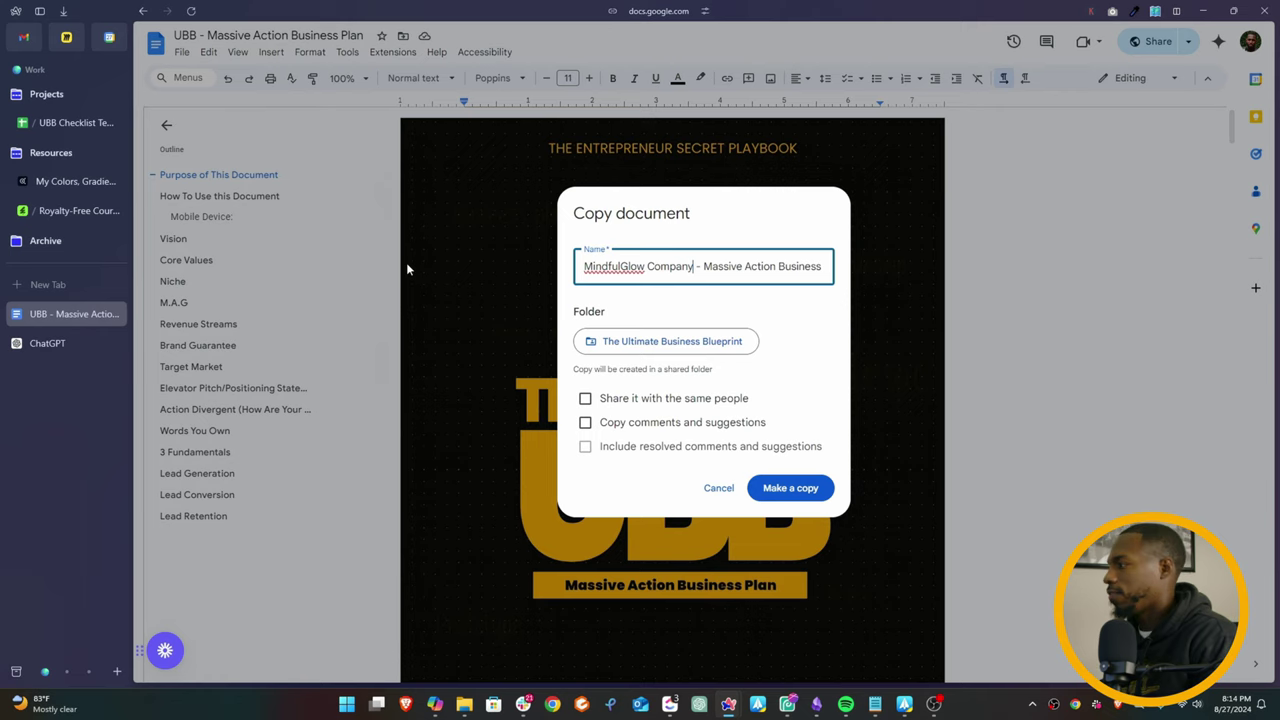
key("Return")
scroll(783, 318, "up", 2)
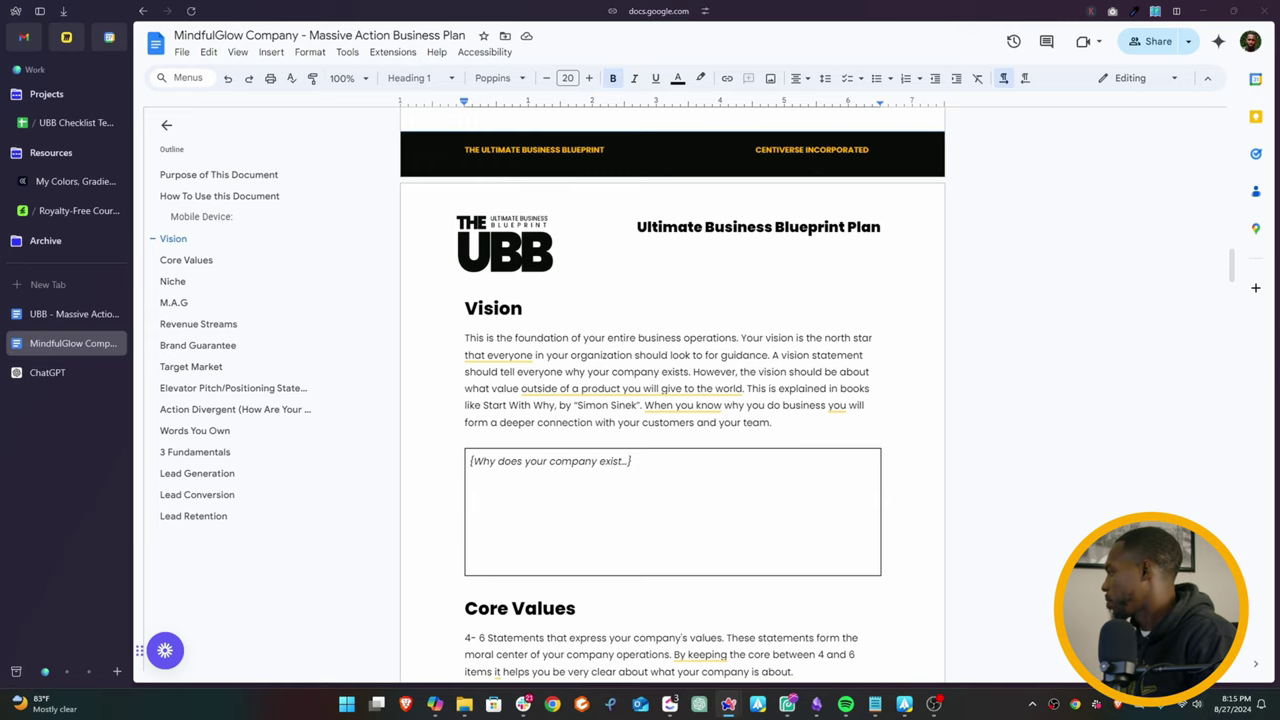
Paste the vision of illuminating the path to mindfulness and spiritual growth into the Vision box
type("Vision: Mindful Glow Company exists to illuminate the path to mindfulness and spiritual growth, offering more than just products but a gateway to inner peace and clarity.")
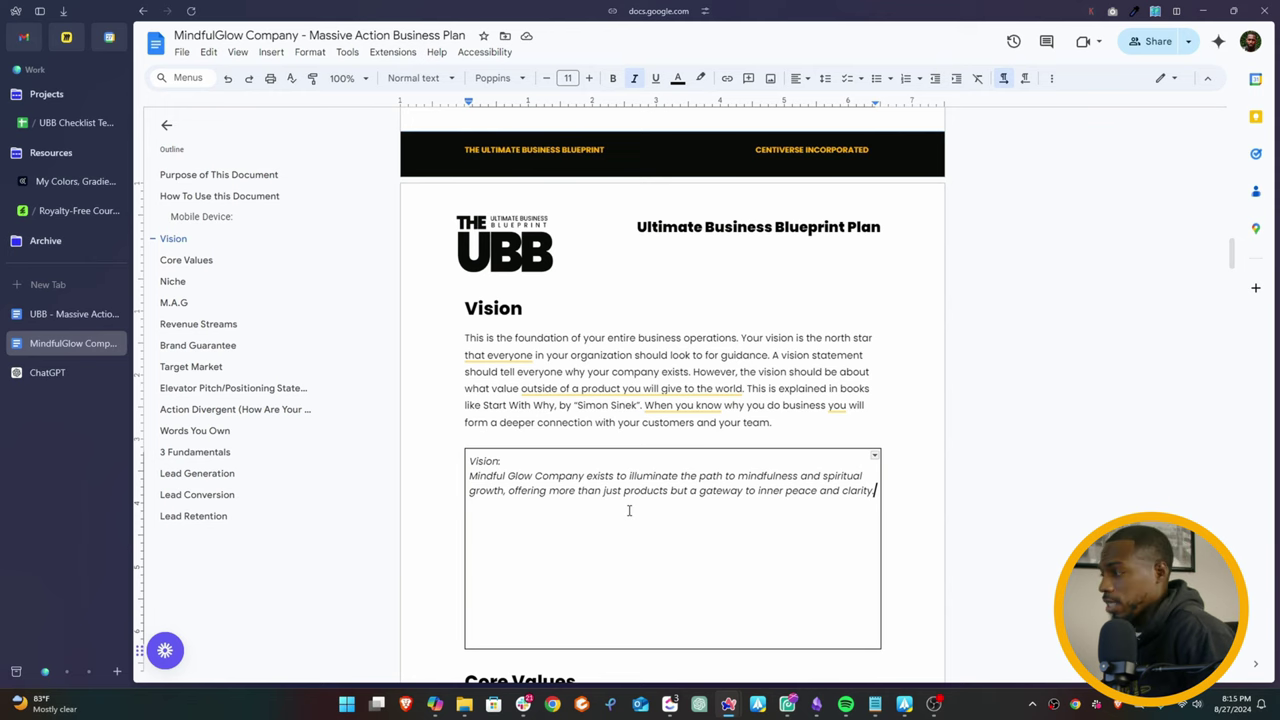
scroll(714, 427, "down", 3)
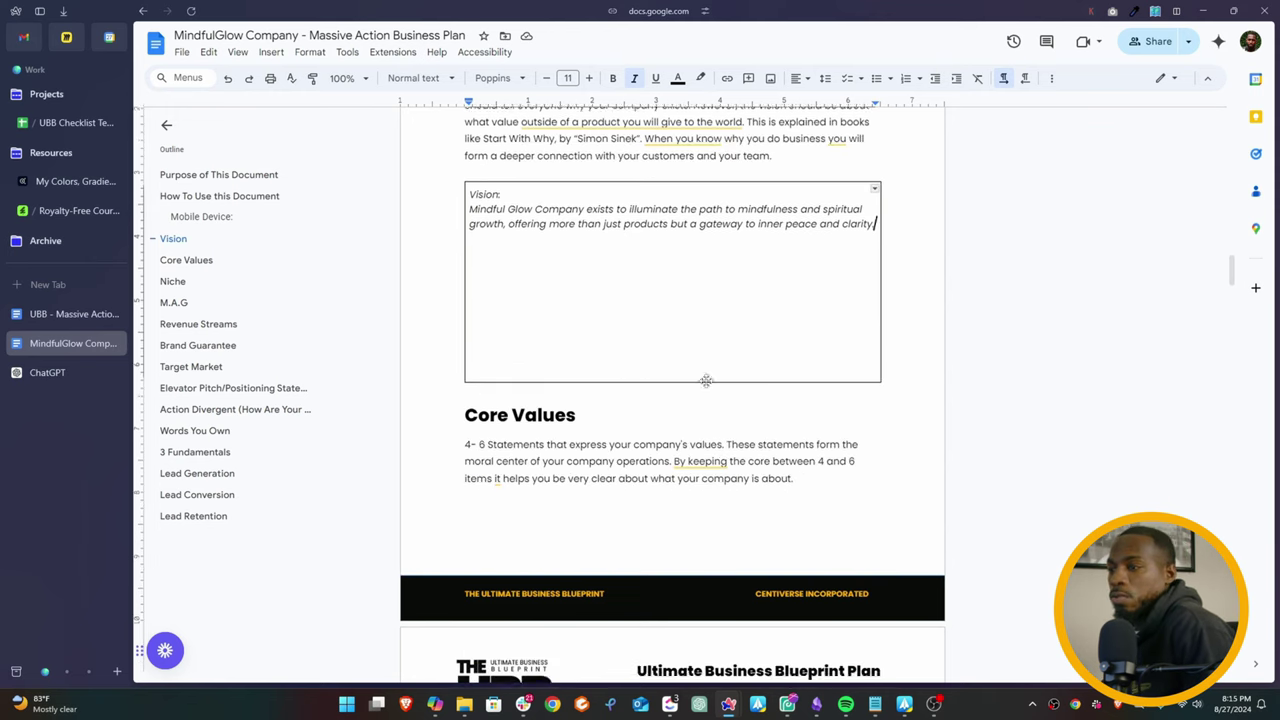
scroll(714, 427, "down", 3)
Paste the five core values into Core Values: Mindfulness, Integrity, Compassion, Sustainability, Innovation
left_click(697, 433)
type("Core Values:  Mindfulness: We prioritize present-moment awareness in all our actions and decisions. Integrity: We uphold honesty and transparency in every interaction. Compassion: We approach every situation with kindness and understanding. Sustainability: We are dedicated to practices that protect our planet and future generations. Innovation: We continuously explore new ways to enhance spiritual well-being.")
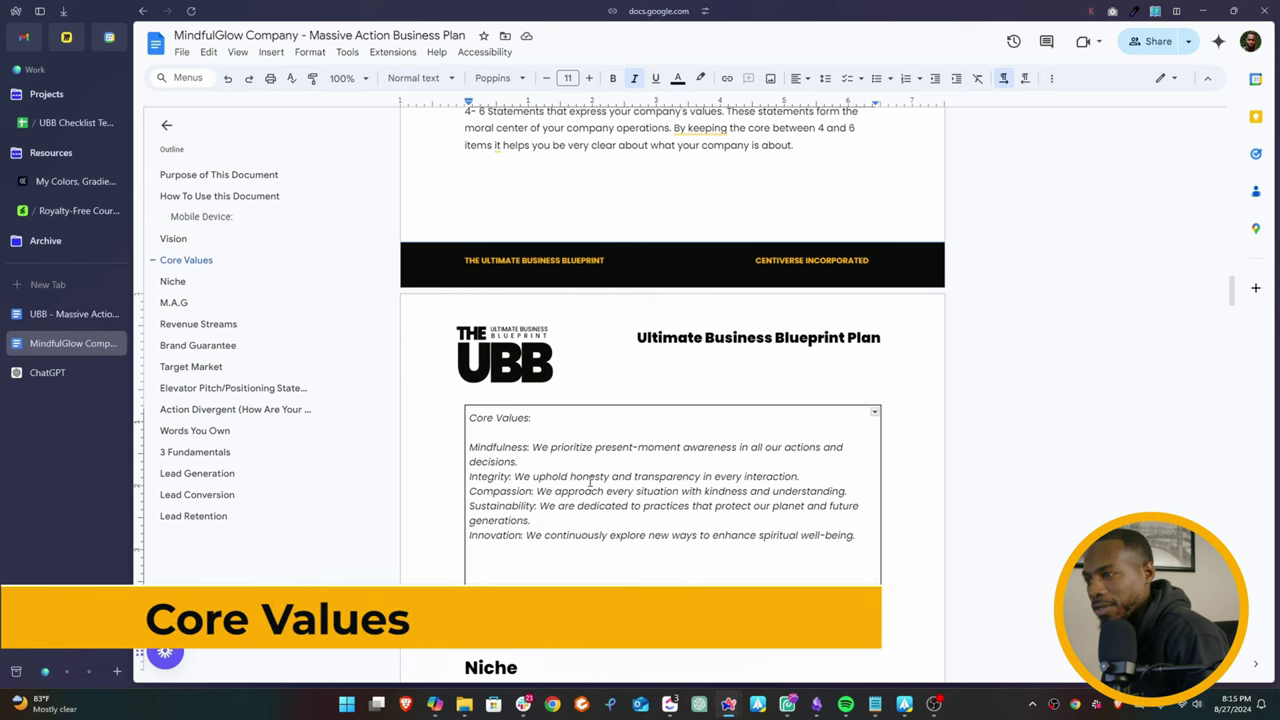
scroll(592, 565, "up", 1)
scroll(592, 565, "down", 1)
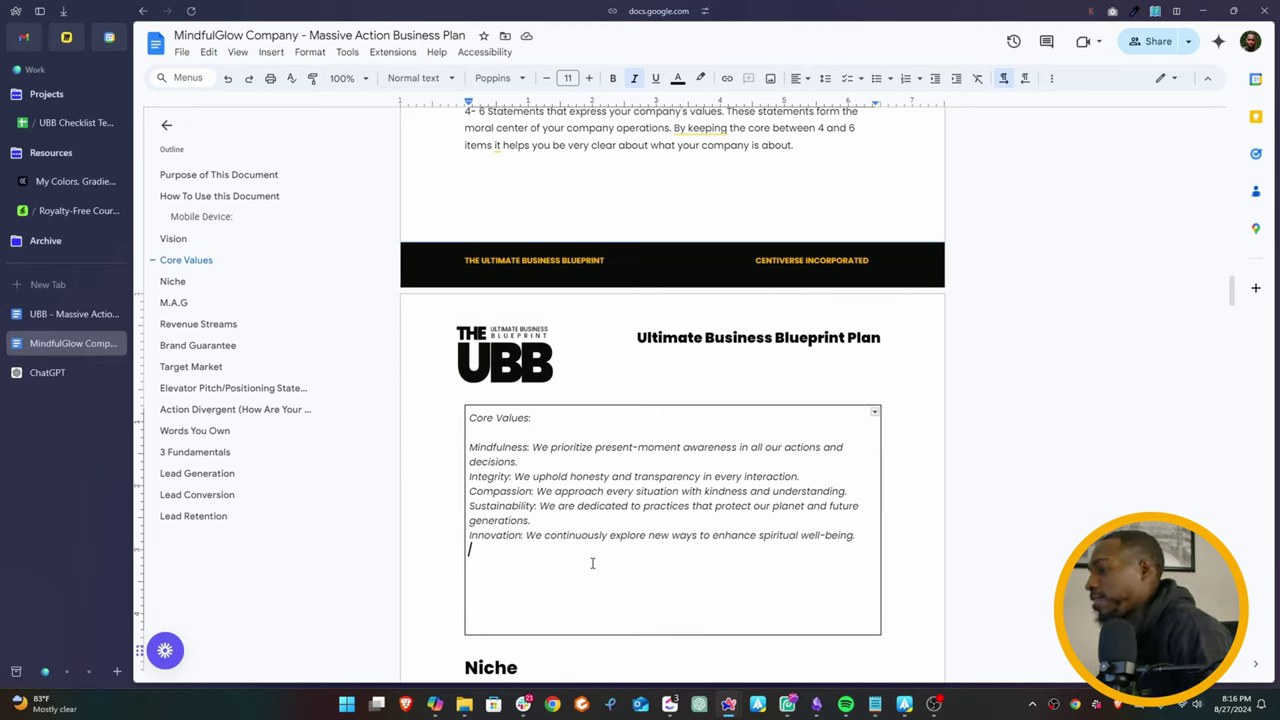
left_click(592, 563)
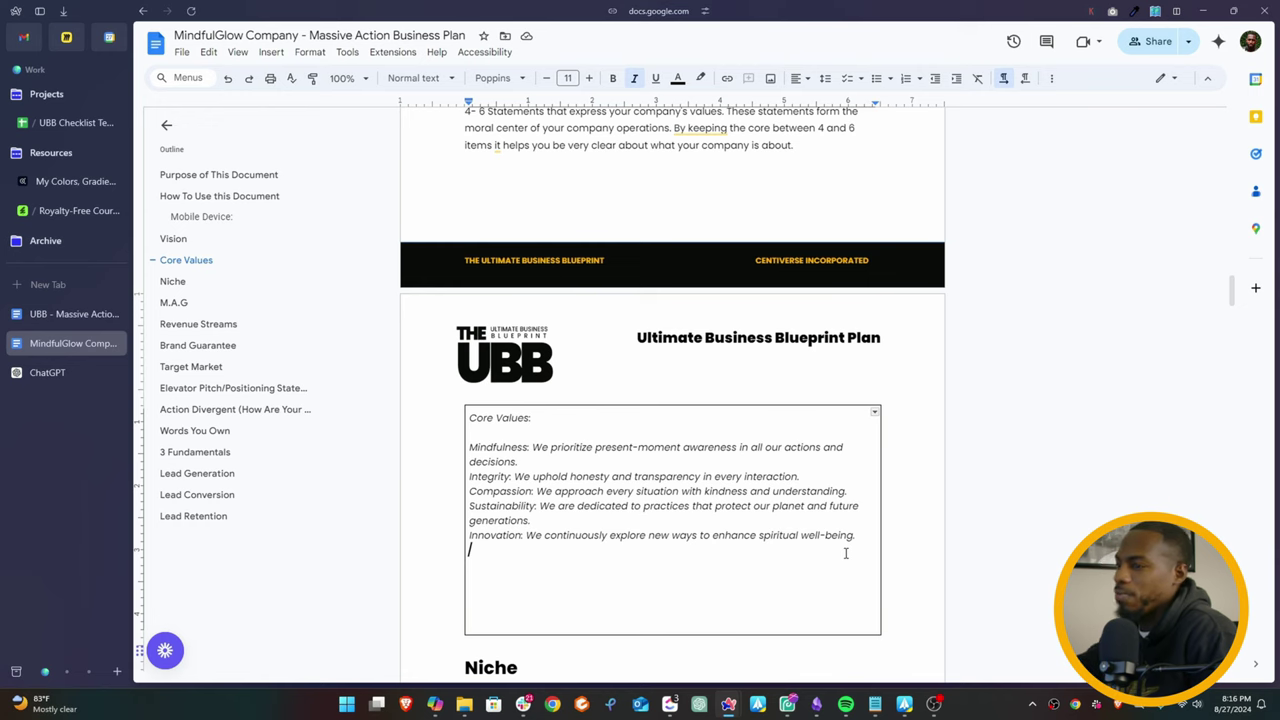
Replace {Enter Your Niche} with the Personal Development and Lifestyle niche paragraph
scroll(751, 426, "down", 2)
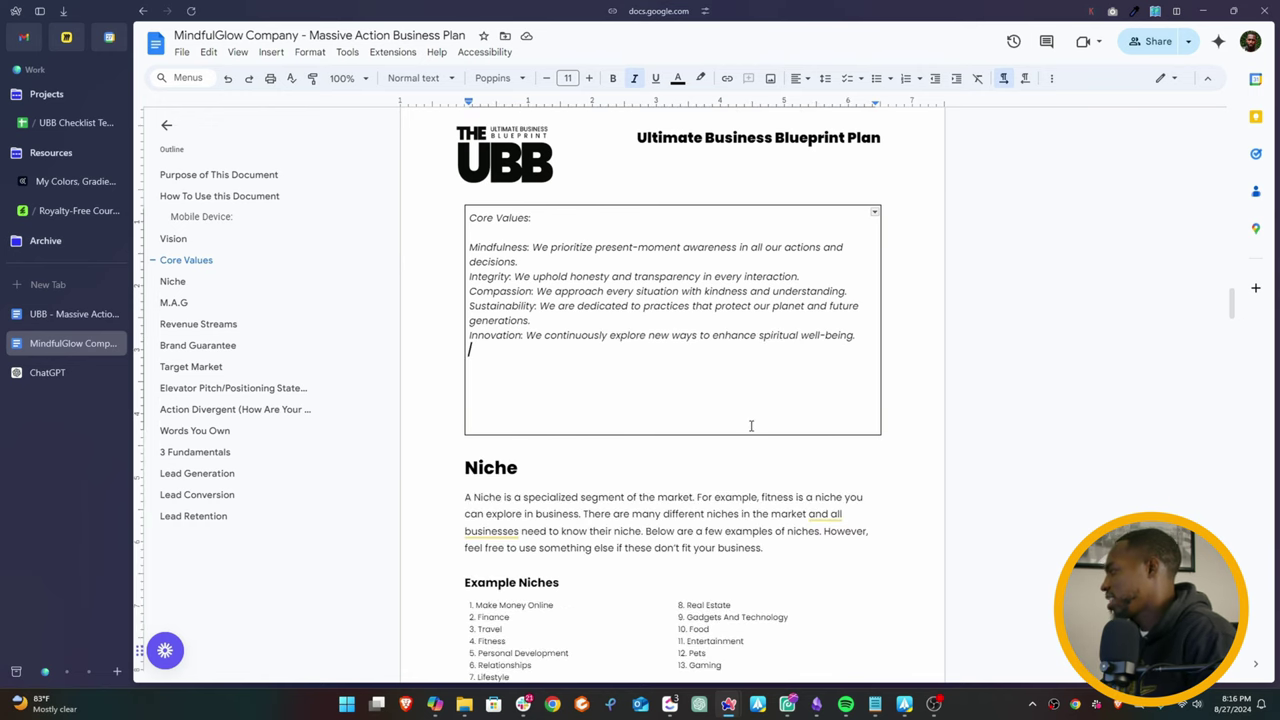
scroll(751, 426, "down", 2)
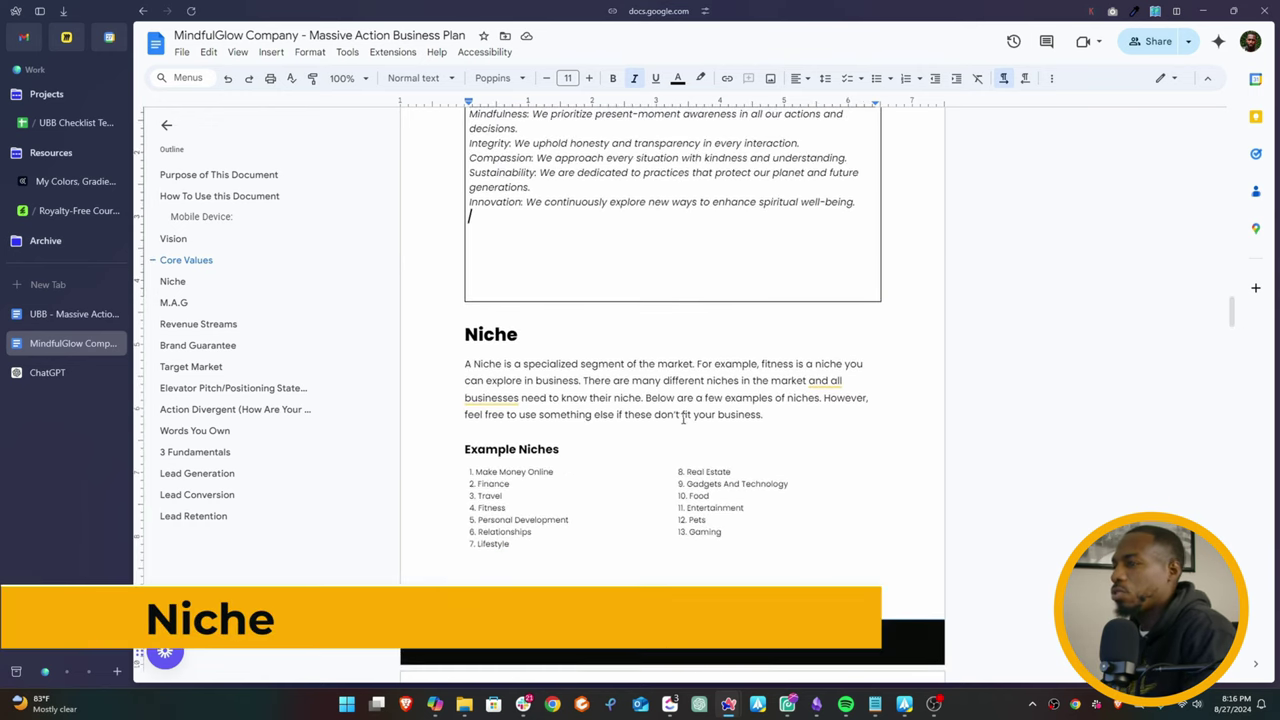
scroll(684, 418, "down", 4)
scroll(671, 434, "up", 1)
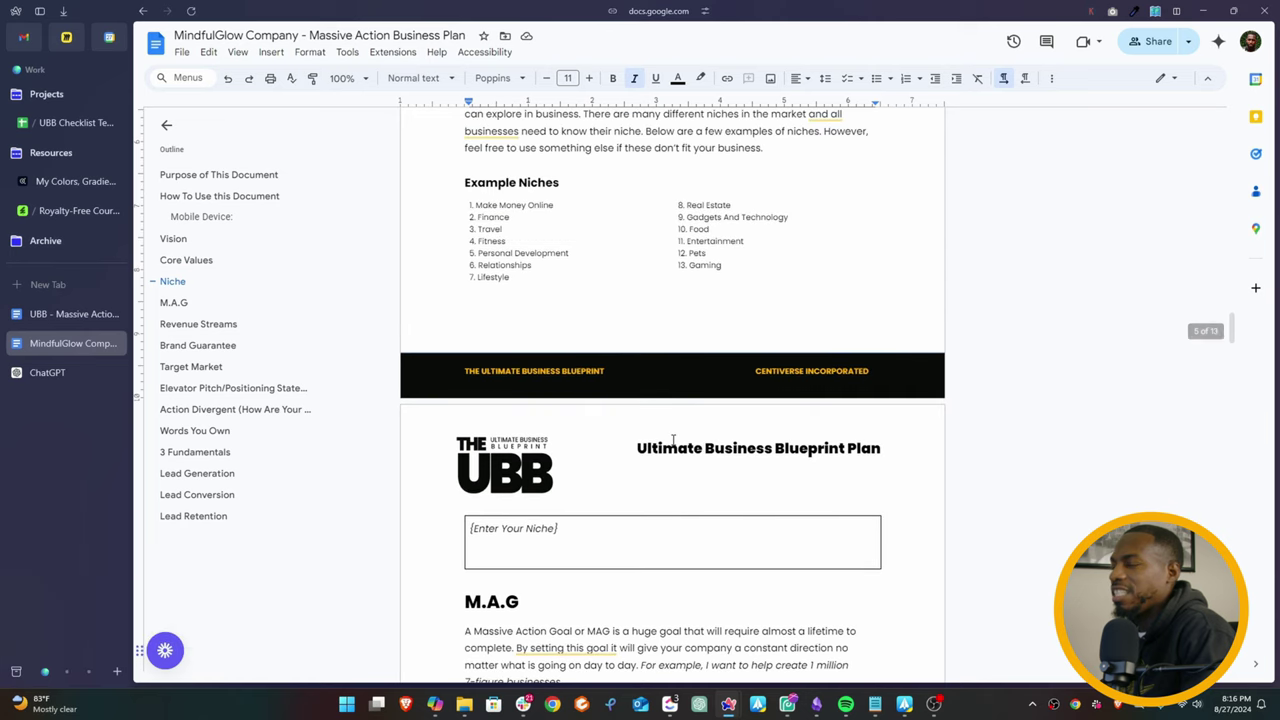
triple_click(504, 256)
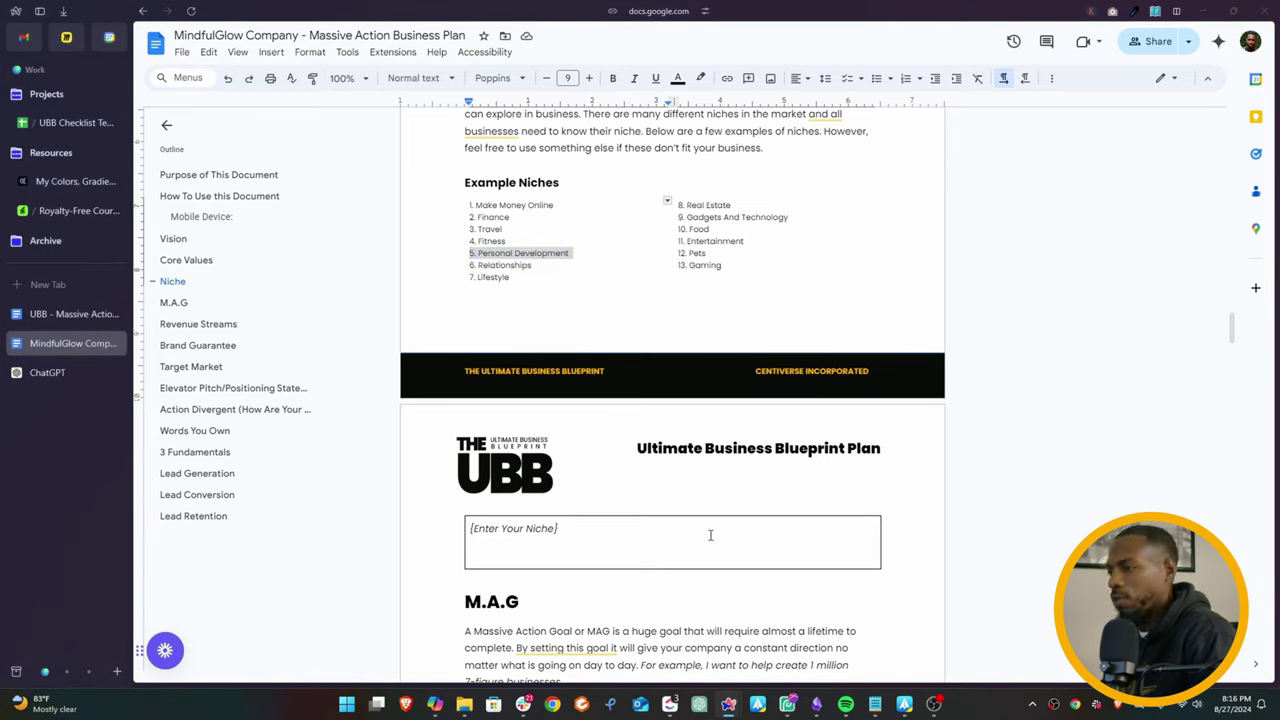
triple_click(556, 530)
type("Mindful Glow specializes in the Personal Development and Lifestyle niche, particularly focusing on individuals seeking tools and resources for mindfulness, meditation, and spiritual growth.")
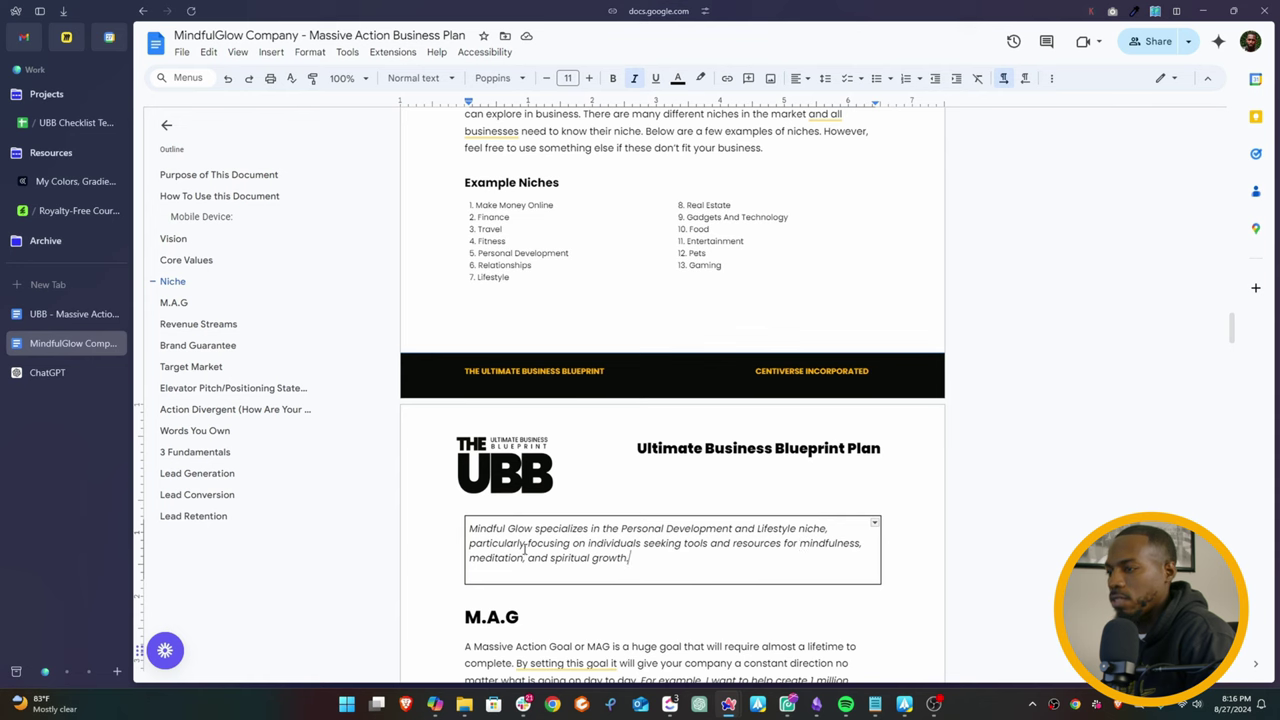
scroll(678, 465, "down", 3)
scroll(678, 465, "down", 1)
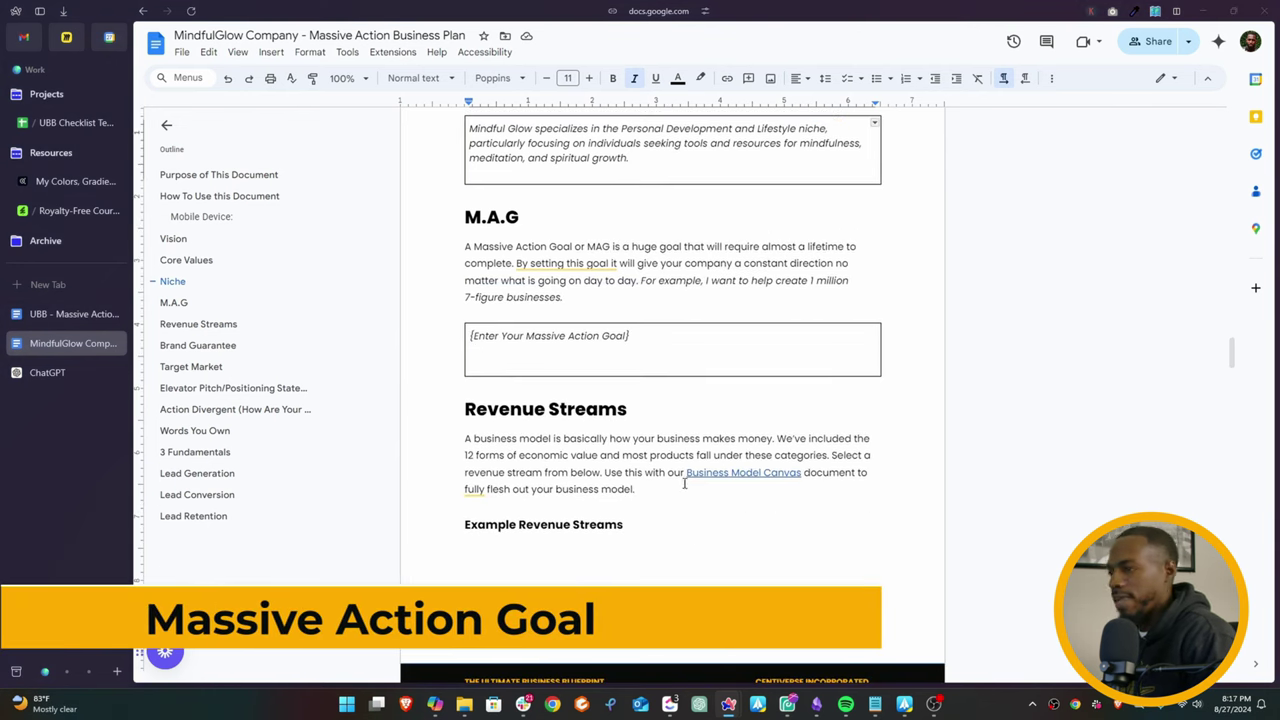
Replace the M.A.G placeholder with the goal of illuminating 10 million lives through mindfulness tools
triple_click(549, 337)
type("To illuminate 10 million lives worldwide by providing transformative mindfulness tools that foster personal and spiritual growth, leading to a more peaceful and connected world.")
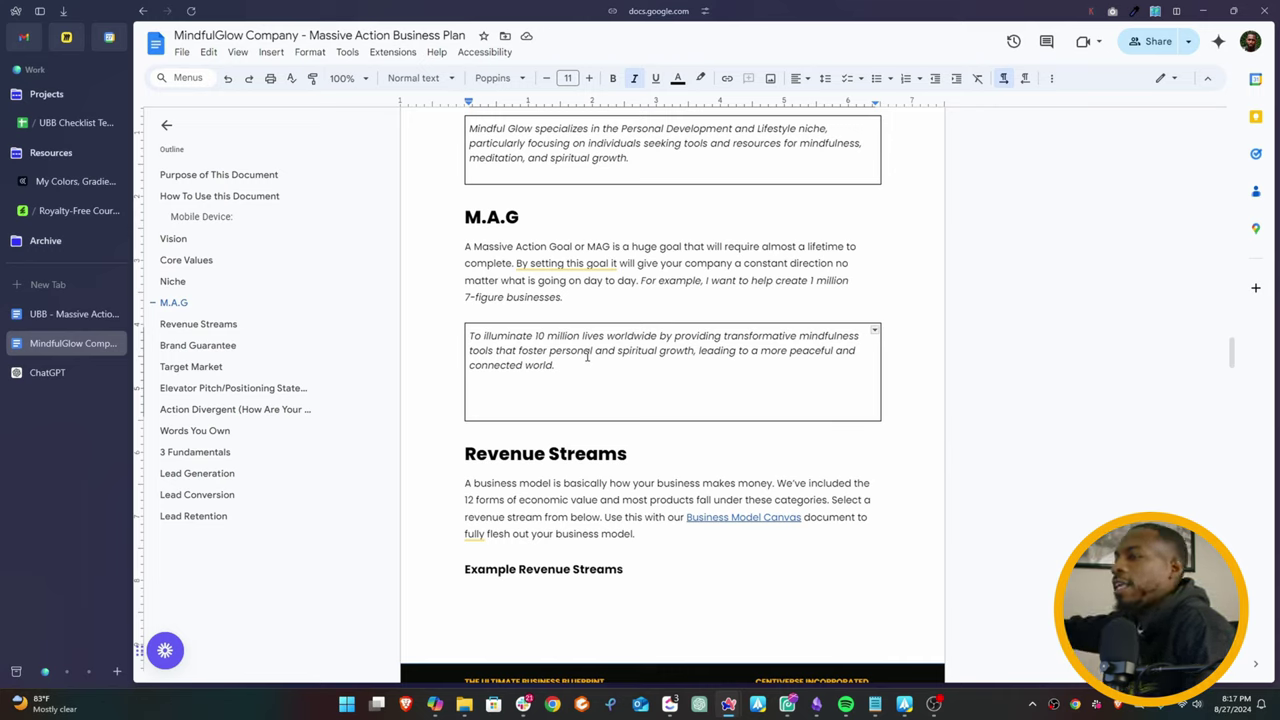
Enter the revenue streams Product, Subscriptions and Service in the main, second and third cells
scroll(640, 370, "down", 5)
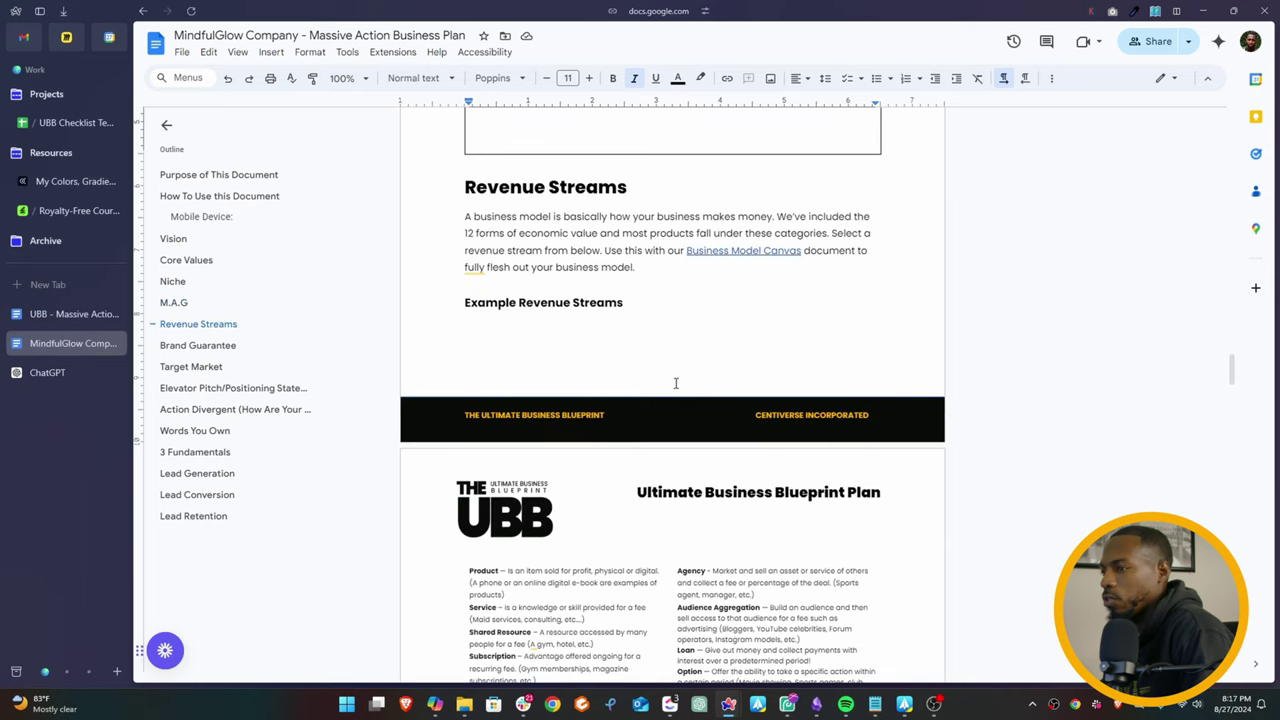
scroll(766, 448, "up", 3)
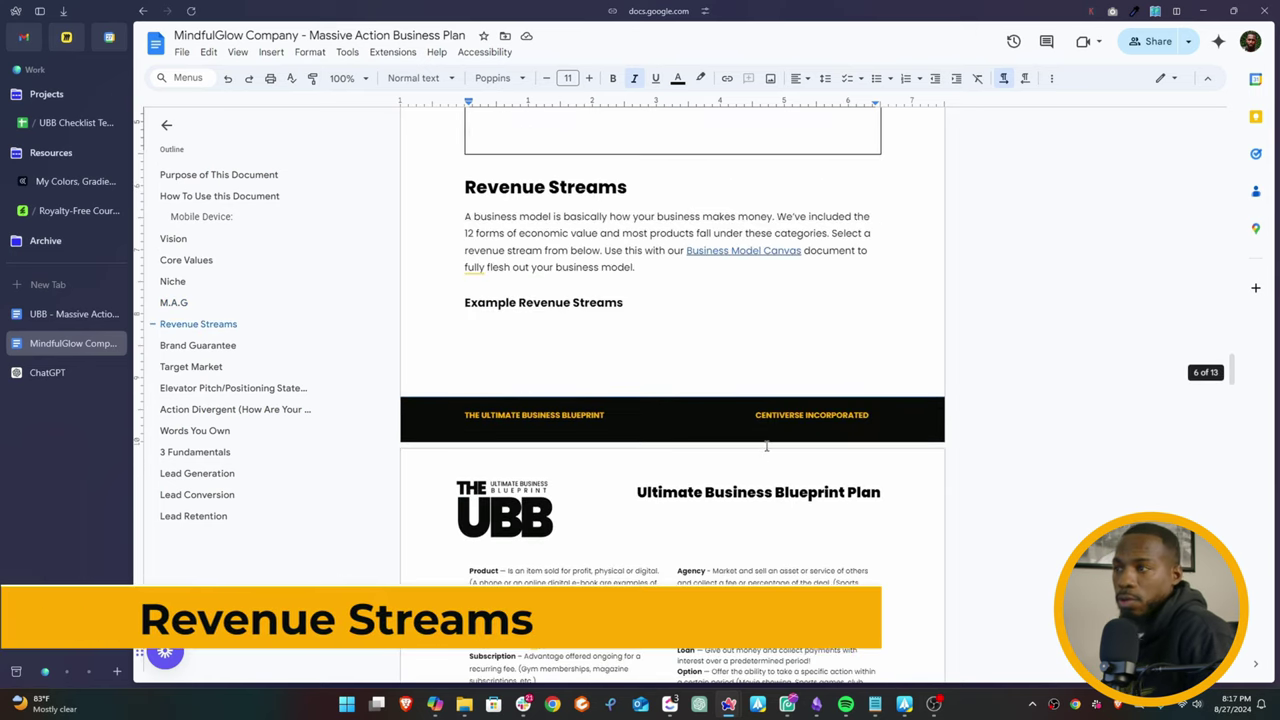
scroll(765, 452, "down", 5)
scroll(764, 456, "up", 3)
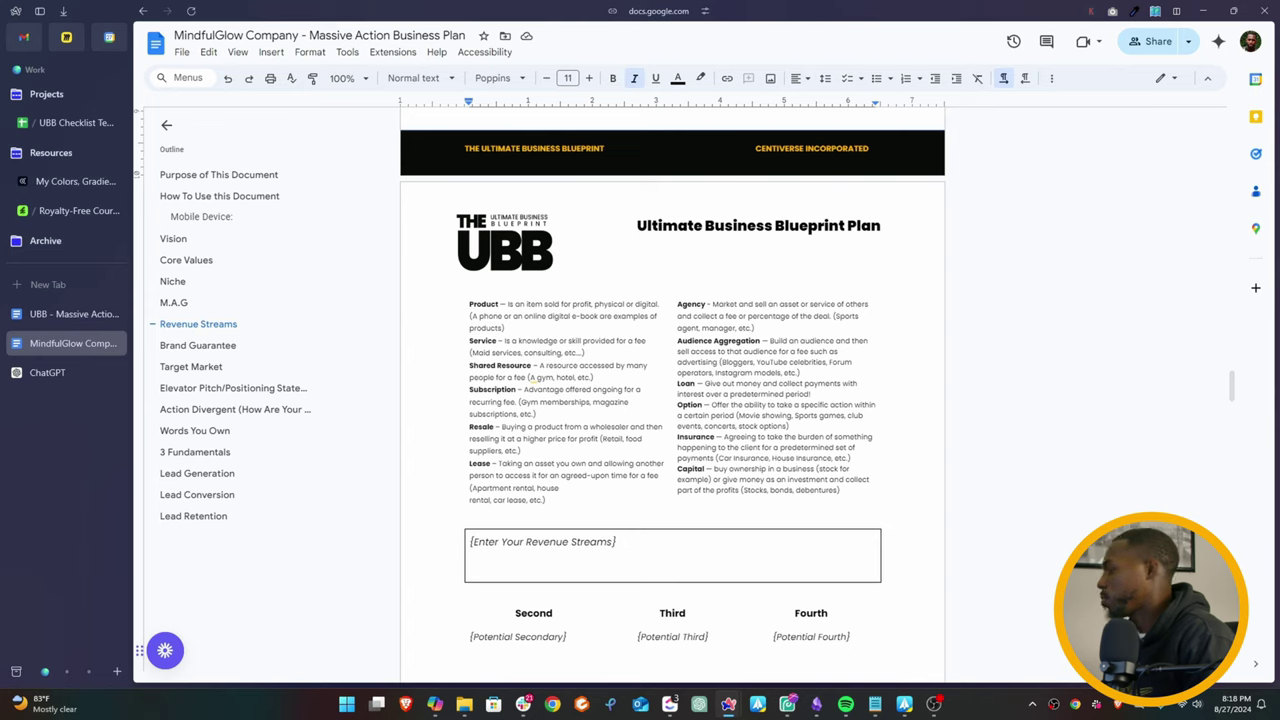
triple_click(553, 541)
type("Product")
scroll(551, 540, "down", 2)
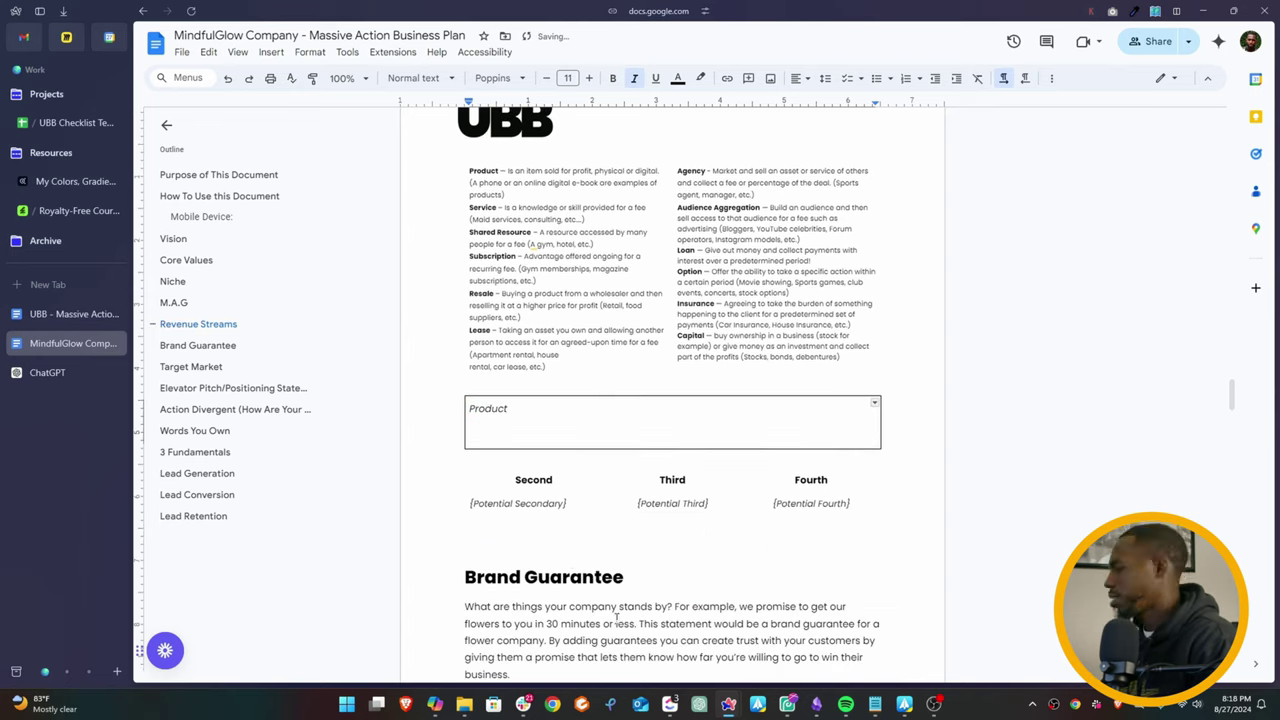
triple_click(550, 503)
type("Subscriptions")
triple_click(683, 504)
type("Servic")
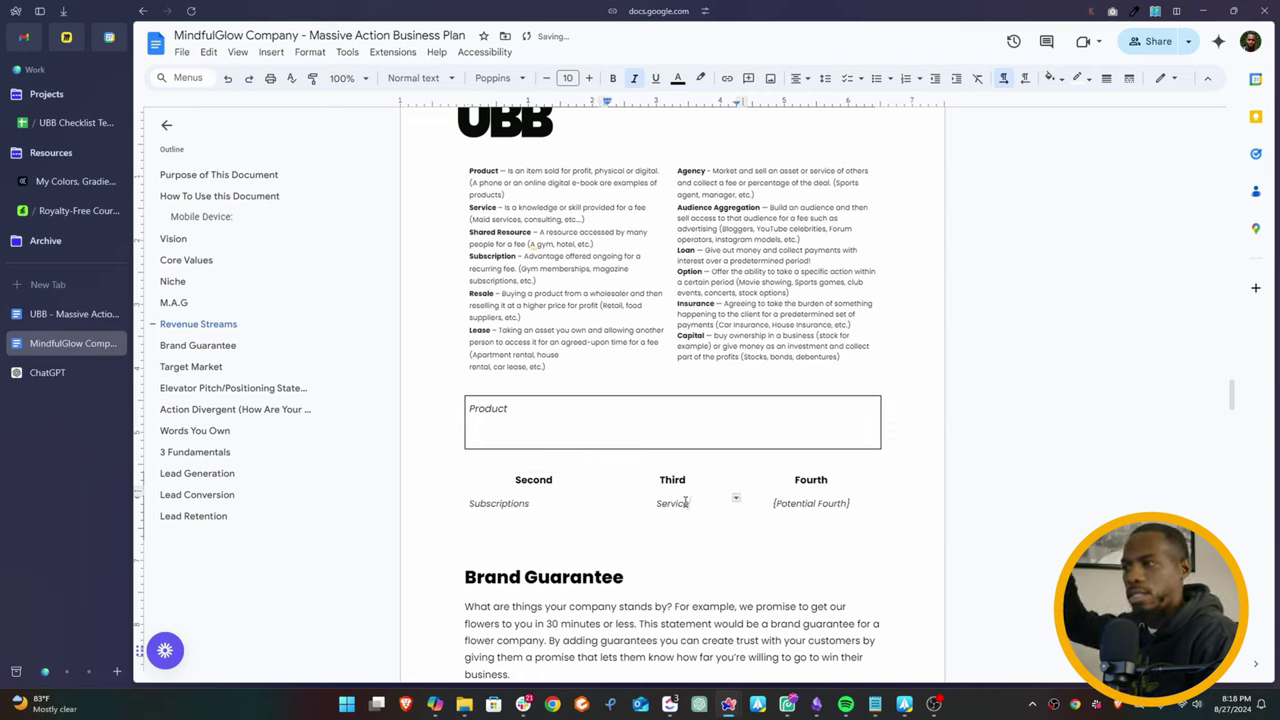
type("e")
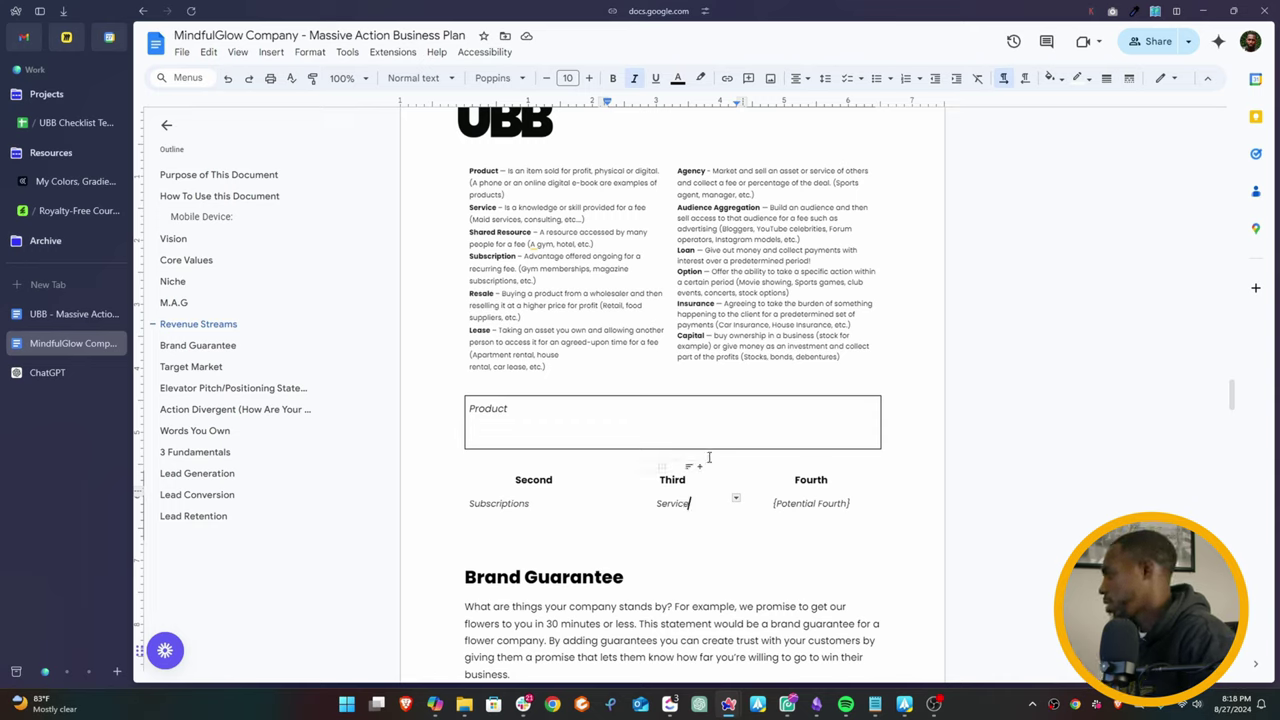
left_click(654, 510)
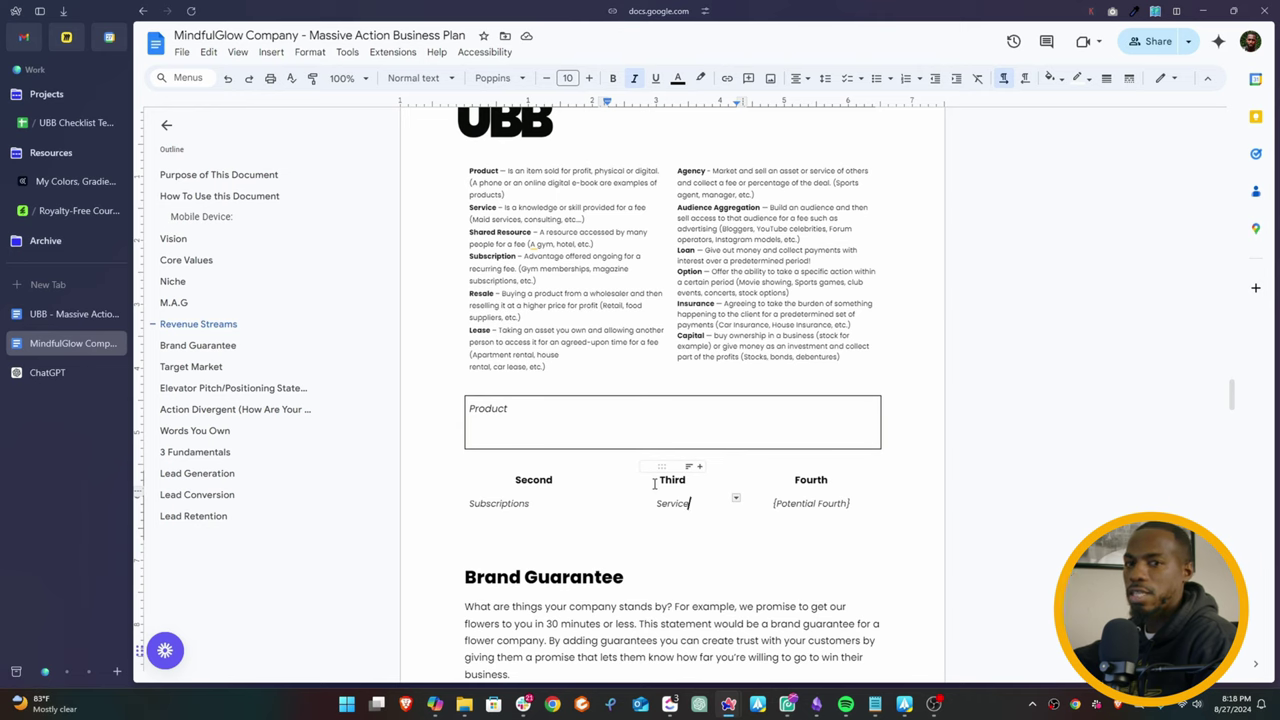
scroll(670, 300, "down", 5)
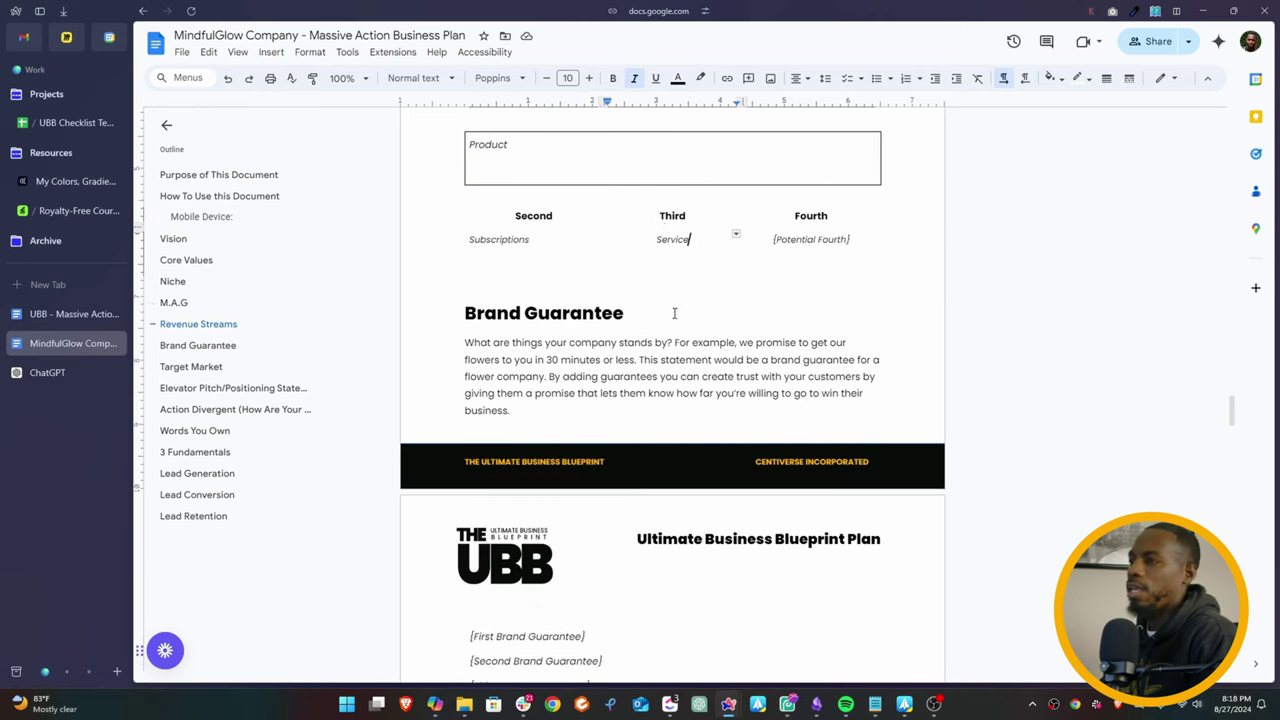
Remove the extra empty line below the money-back mindfulness first Brand Guarantee
scroll(674, 313, "down", 1)
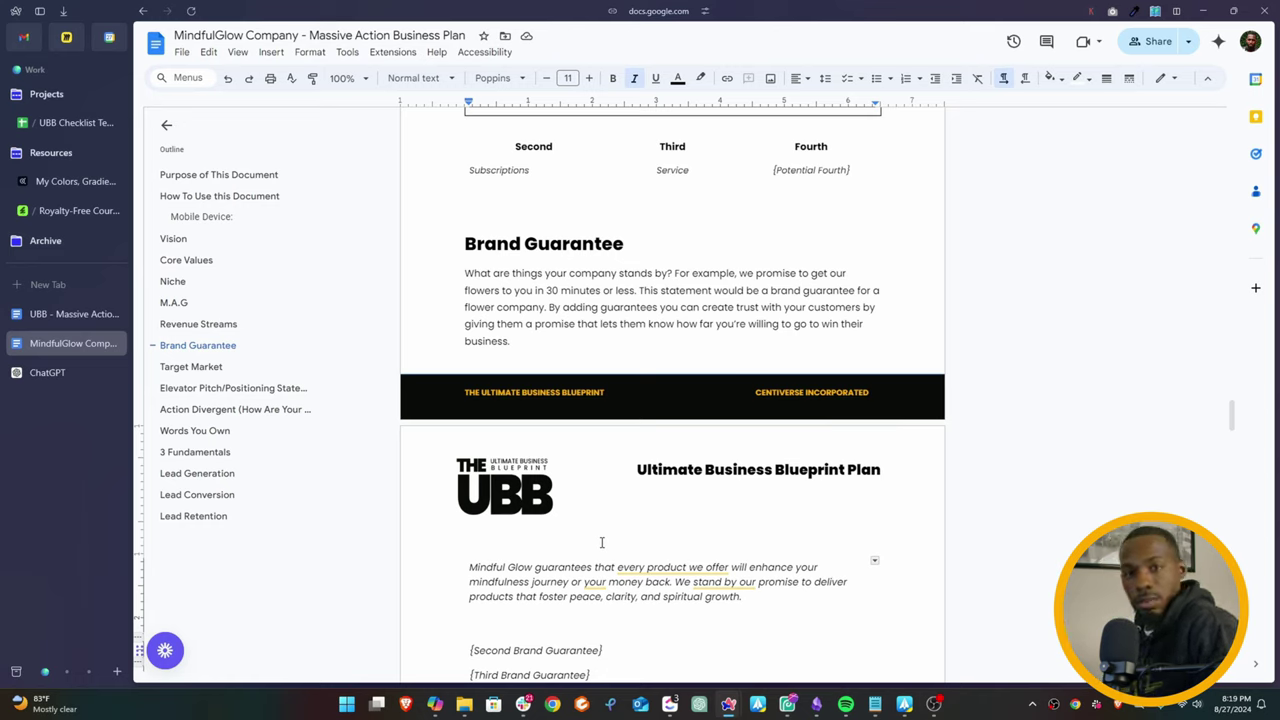
key("BackSpace")
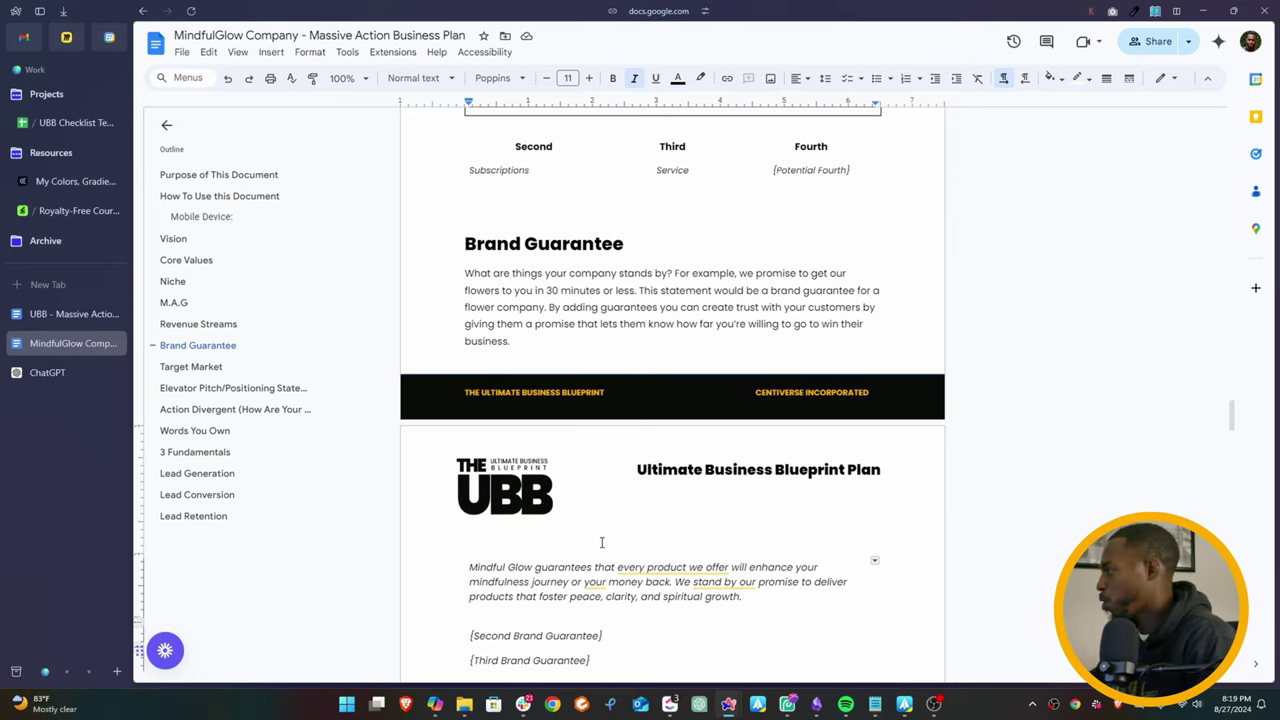
scroll(590, 430, "down", 6)
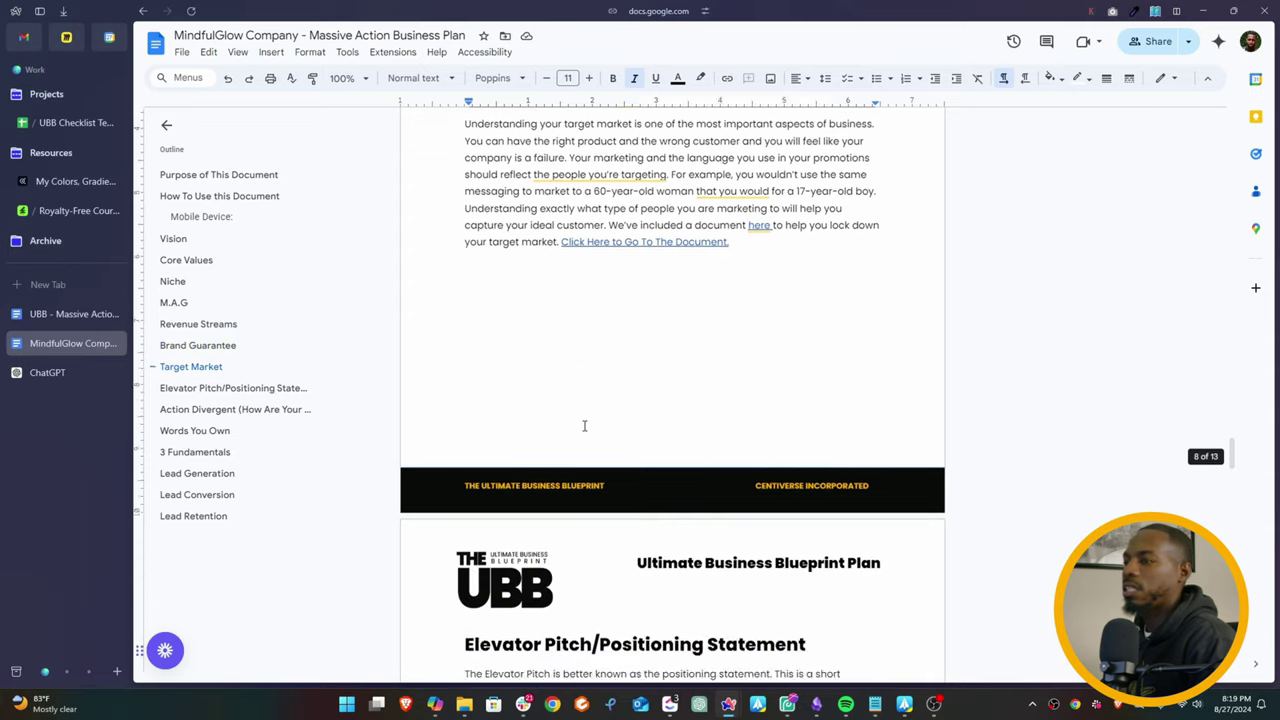
Scroll past Target Market down to the Elevator Pitch/Positioning Statement page
scroll(585, 426, "up", 1)
scroll(585, 426, "up", 3)
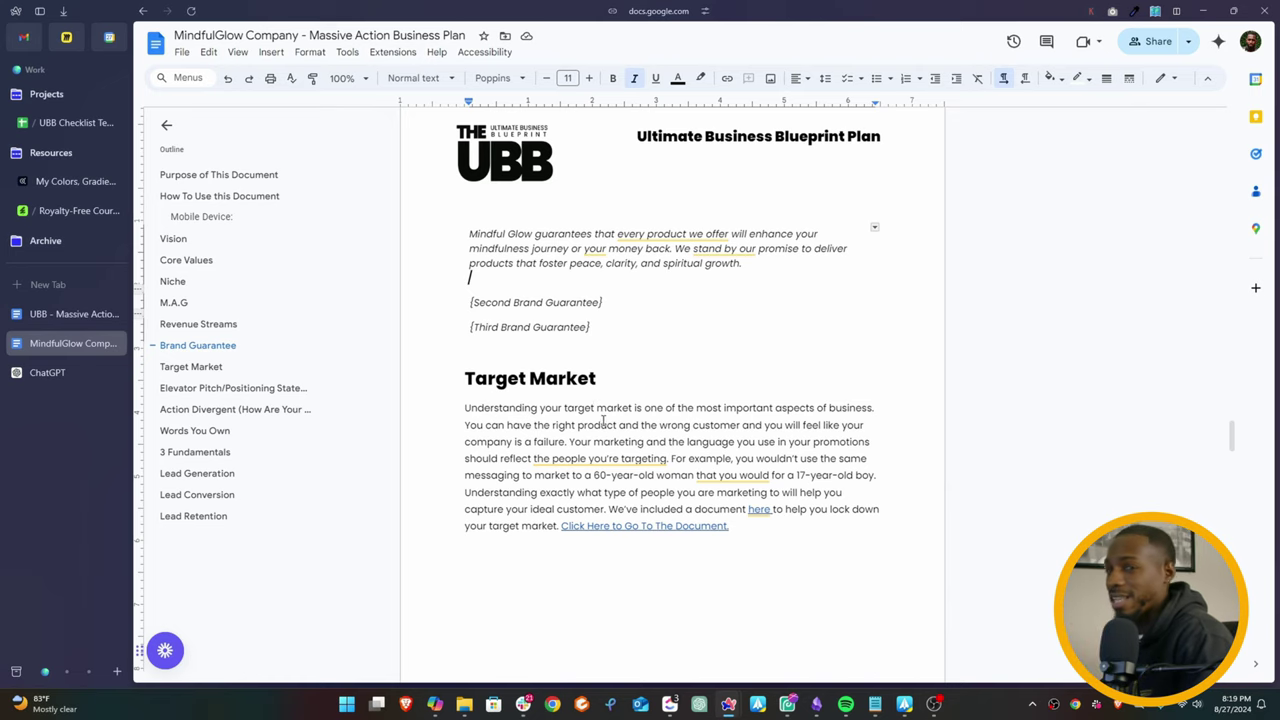
scroll(678, 428, "down", 5)
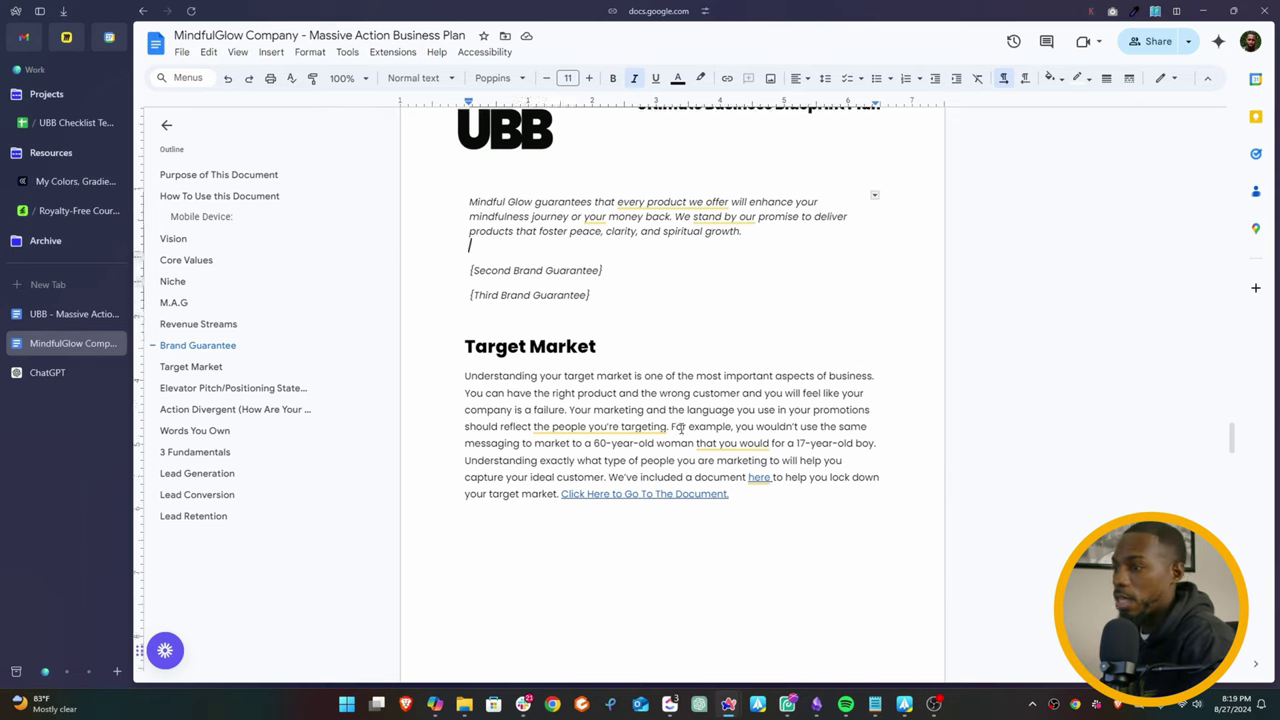
scroll(678, 428, "down", 2)
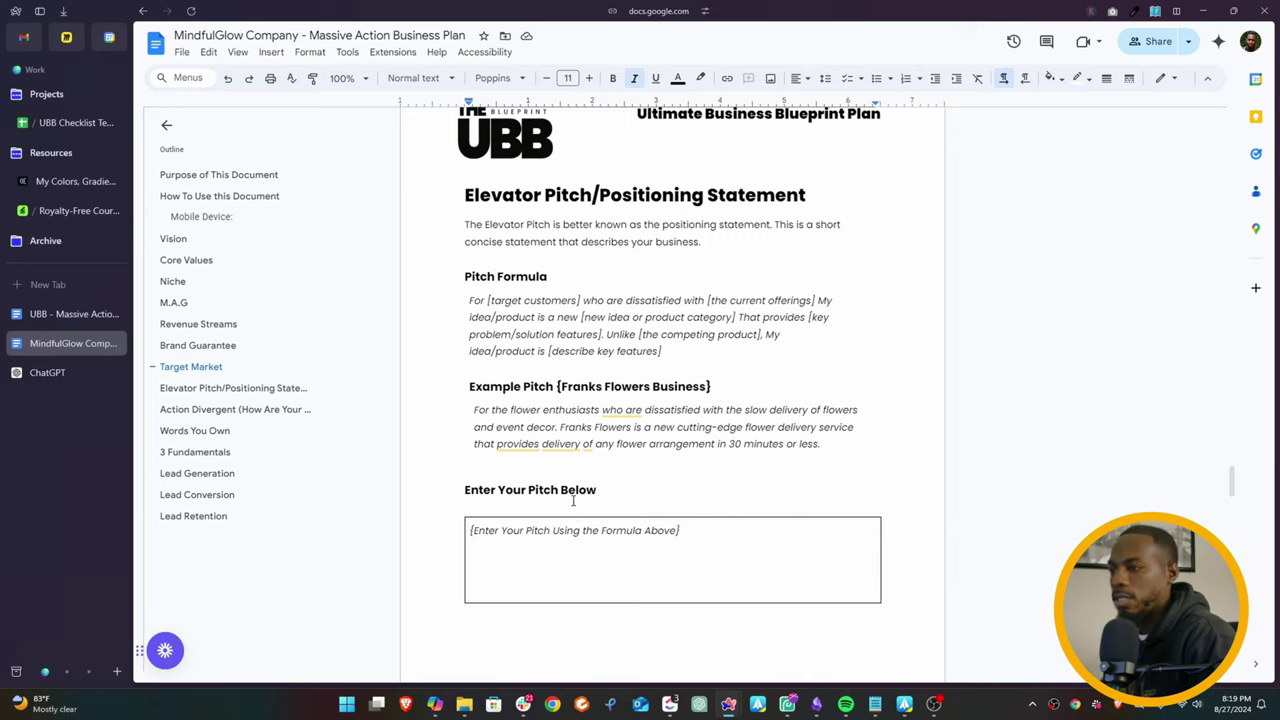
Replace the pitch placeholder with Mindful Glow's meditation lamps and mindfulness tools positioning statement
triple_click(577, 529)
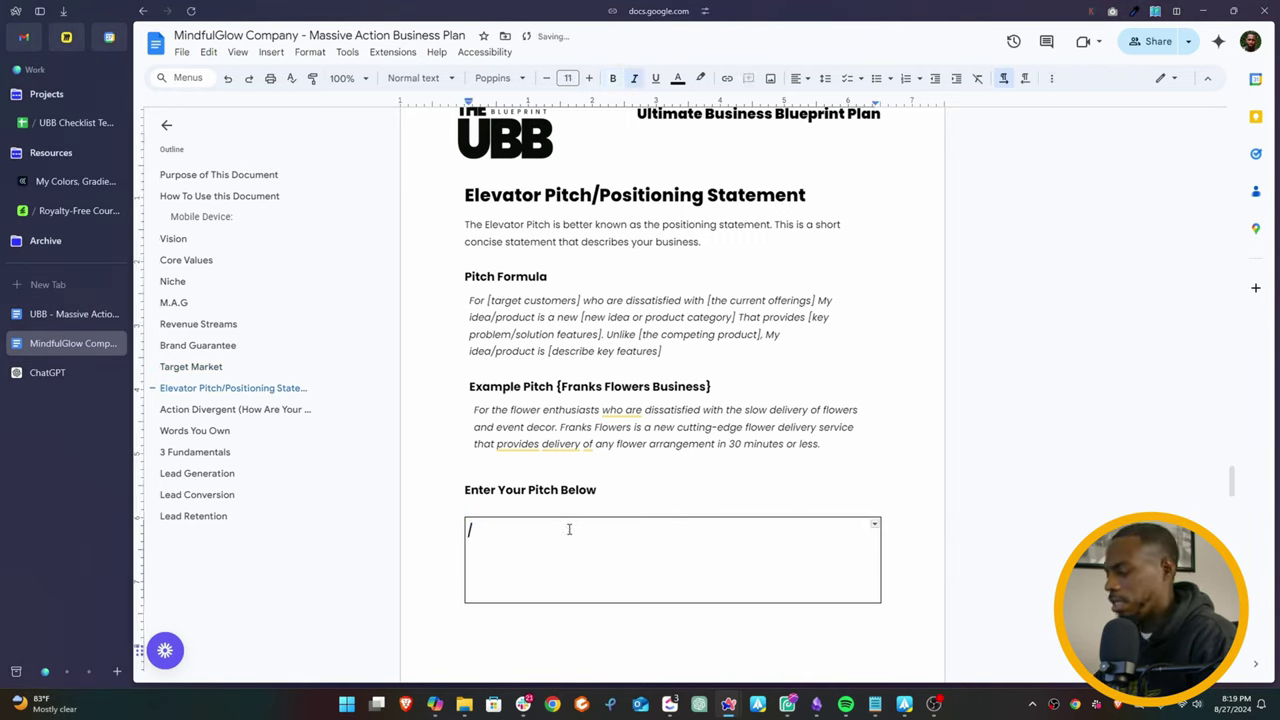
type("For individuals seeking peace and clarity in a hectic world, Mindful Glow is a mindfulness and spirituality company that offers unique meditation lamps and tools designed to illuminate your inner path. Unlike traditional wellness products, Mindful Glow integrates spirituality with innovation, providing tools that not only beautify your space but also deepen your mindfulness practice.")
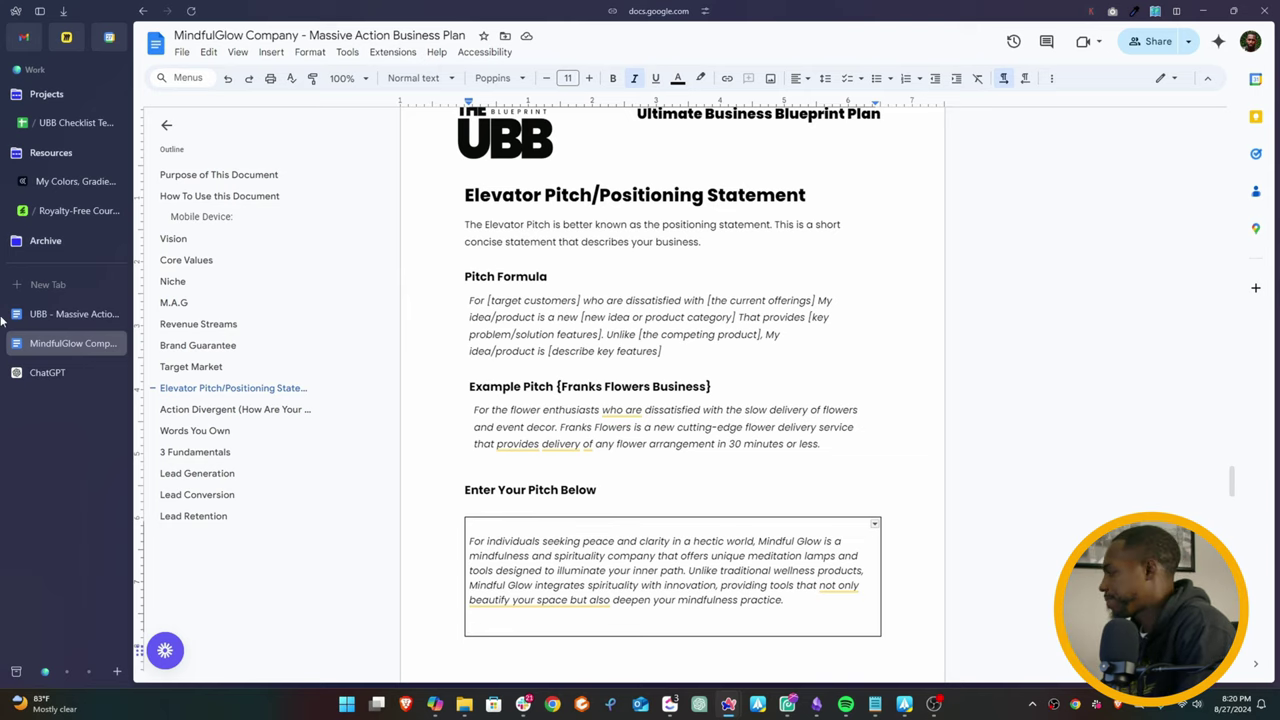
scroll(771, 363, "down", 5)
Correct the Action Divergent heading from 'Your' to 'You're'
scroll(771, 363, "down", 2)
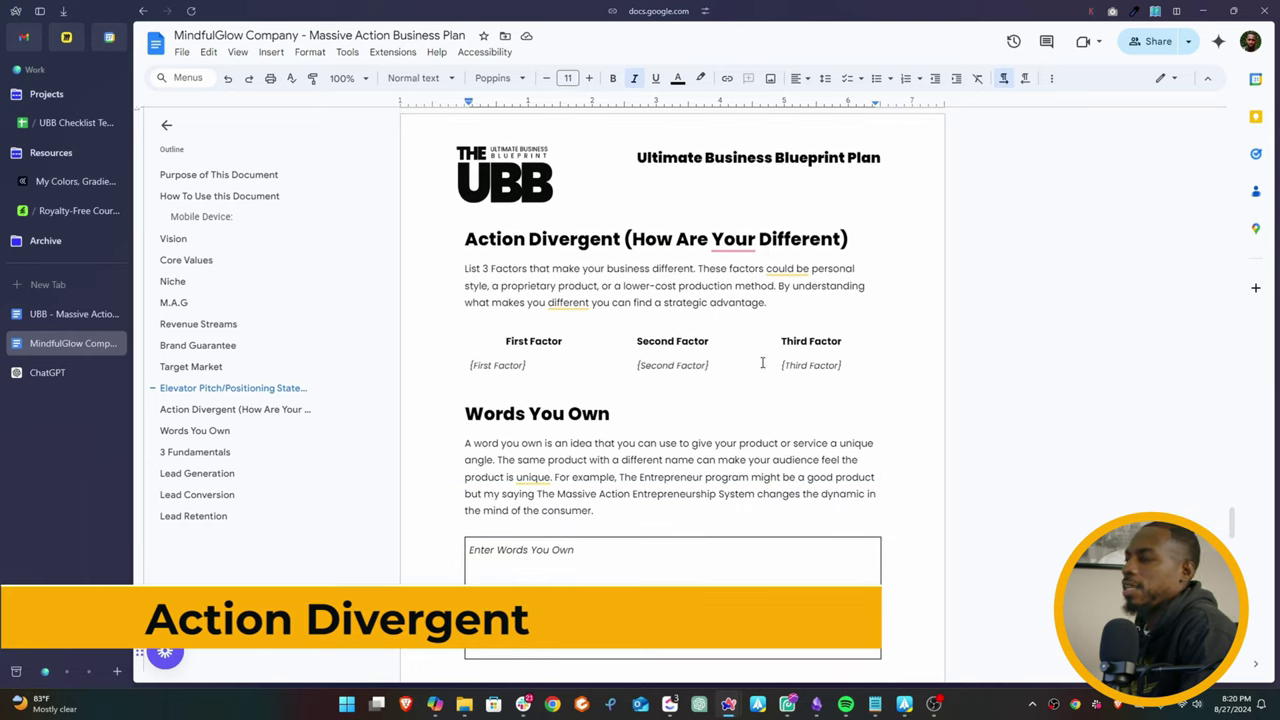
left_click(756, 236)
type("e")
left_click(749, 236)
type("'re")
scroll(768, 264, "down", 1)
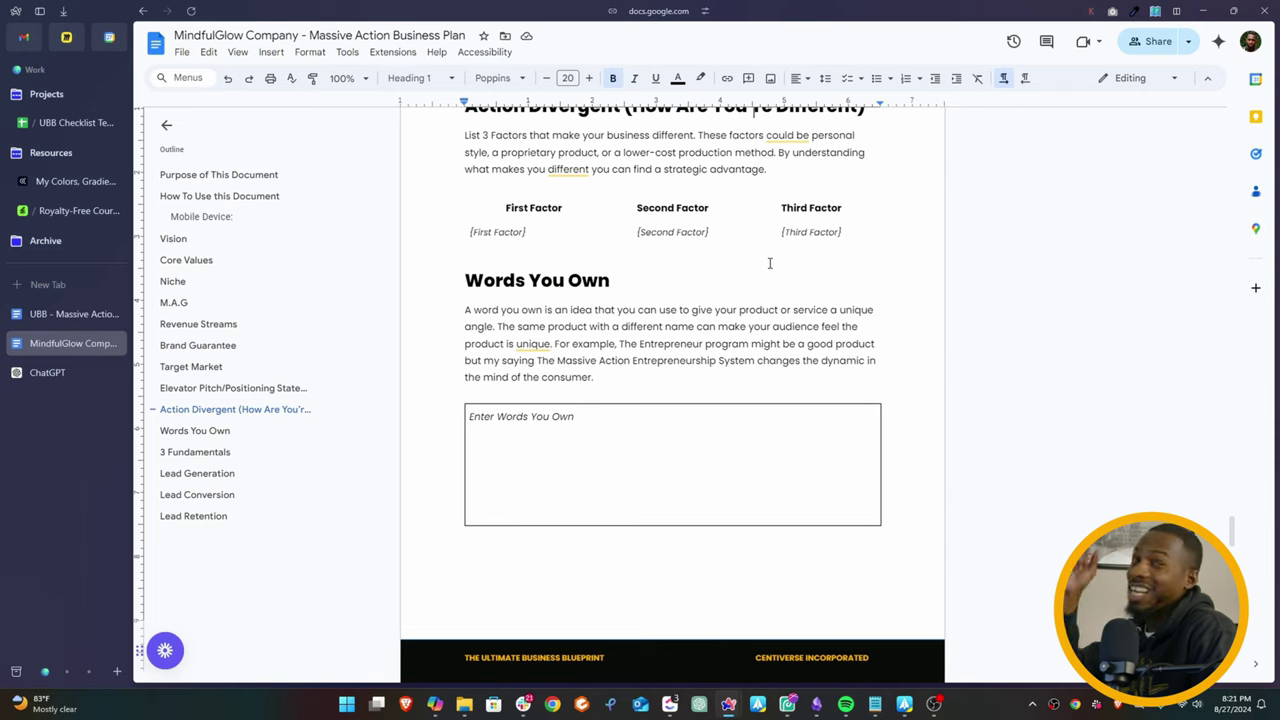
Fill the factors with Sustainable Materials and Integrated Mindfulness Content after Unique Product Design
scroll(769, 263, "down", 1)
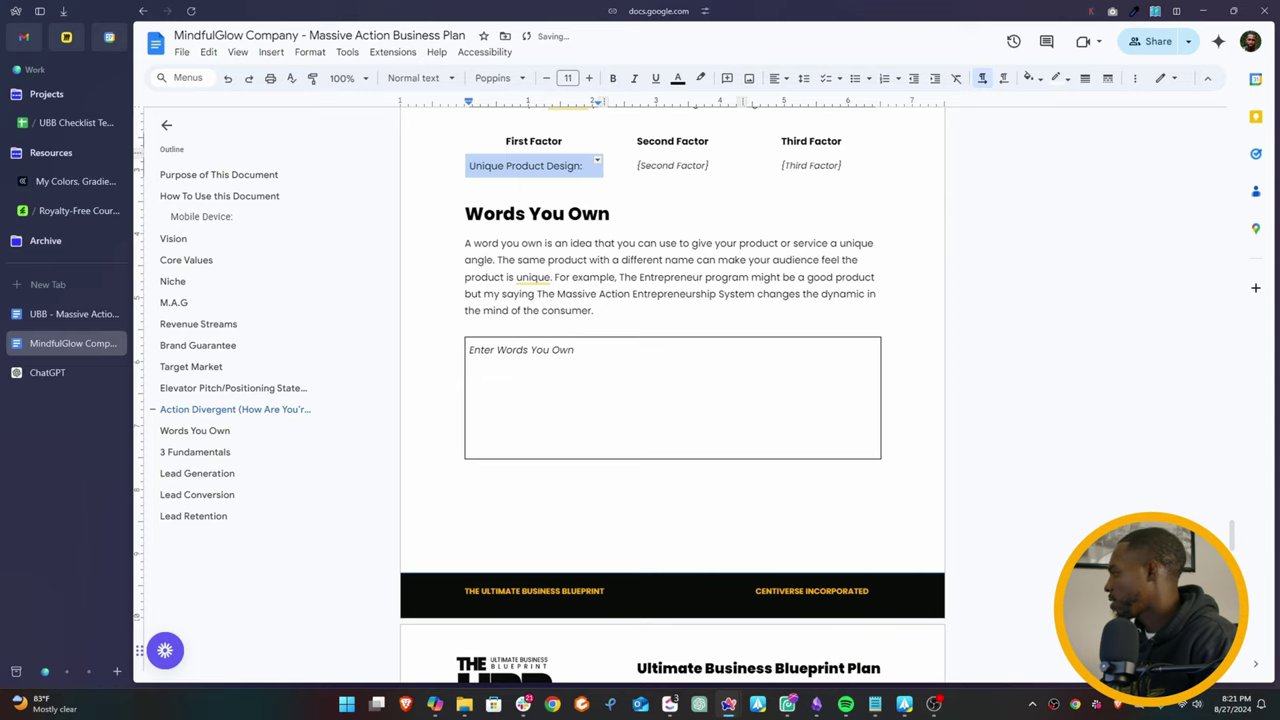
left_click(687, 165)
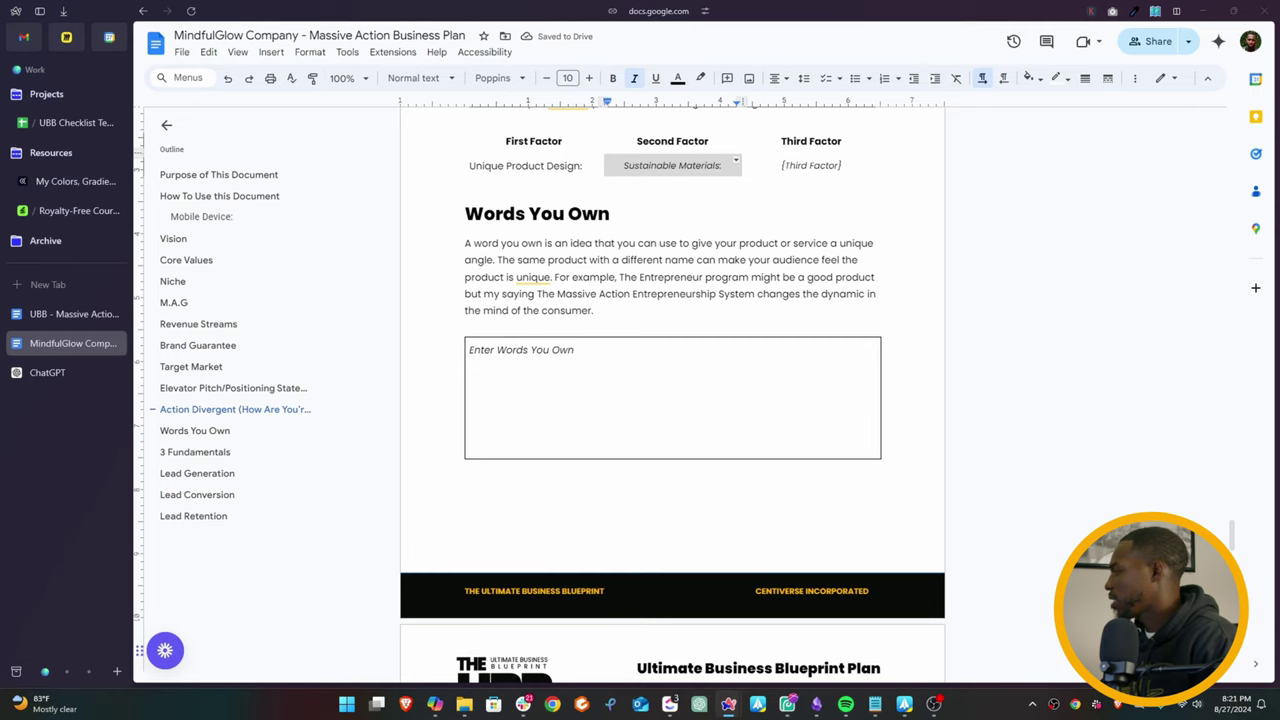
left_click(805, 167)
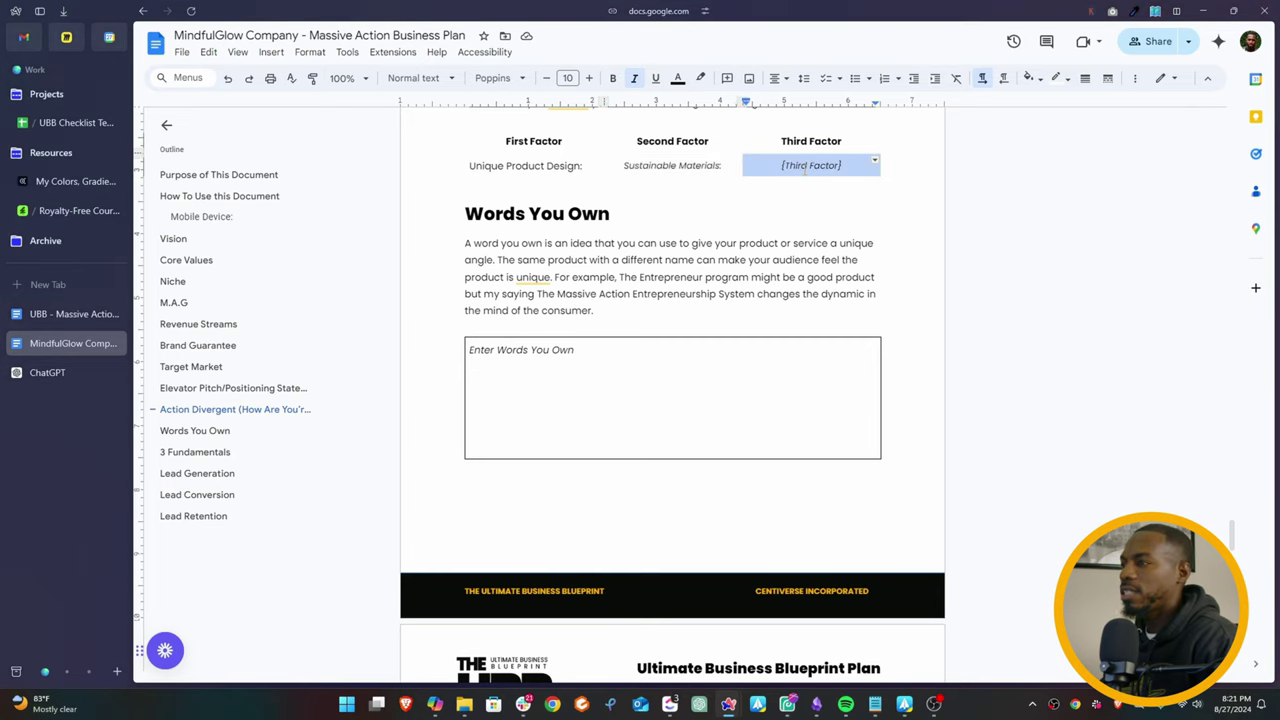
type("Integrated Mindfulness Content:")
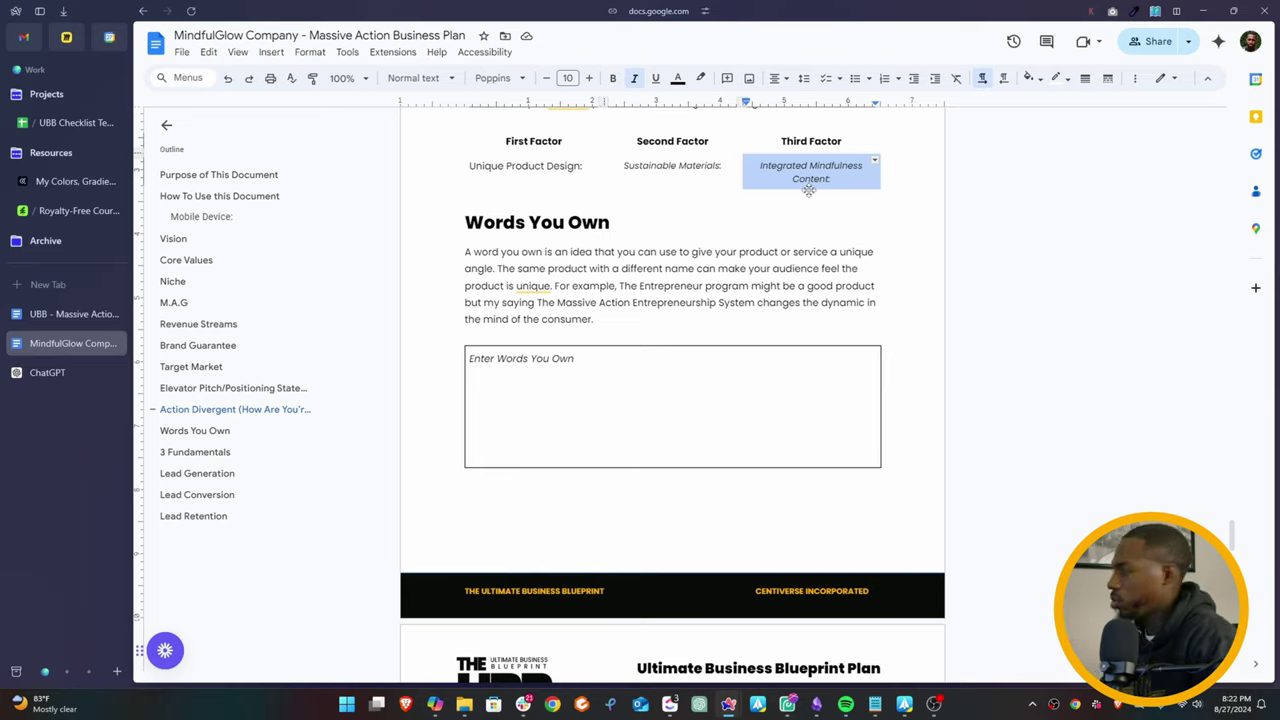
scroll(521, 293, "down", 1)
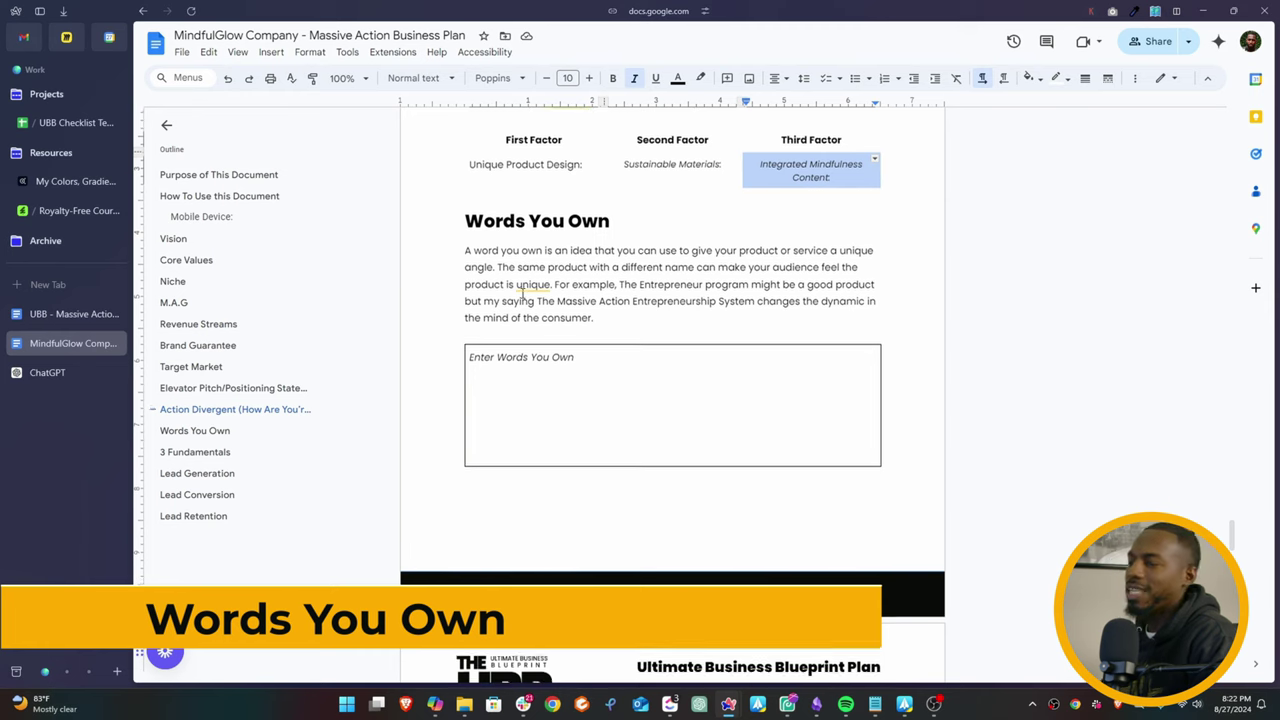
scroll(521, 293, "down", 1)
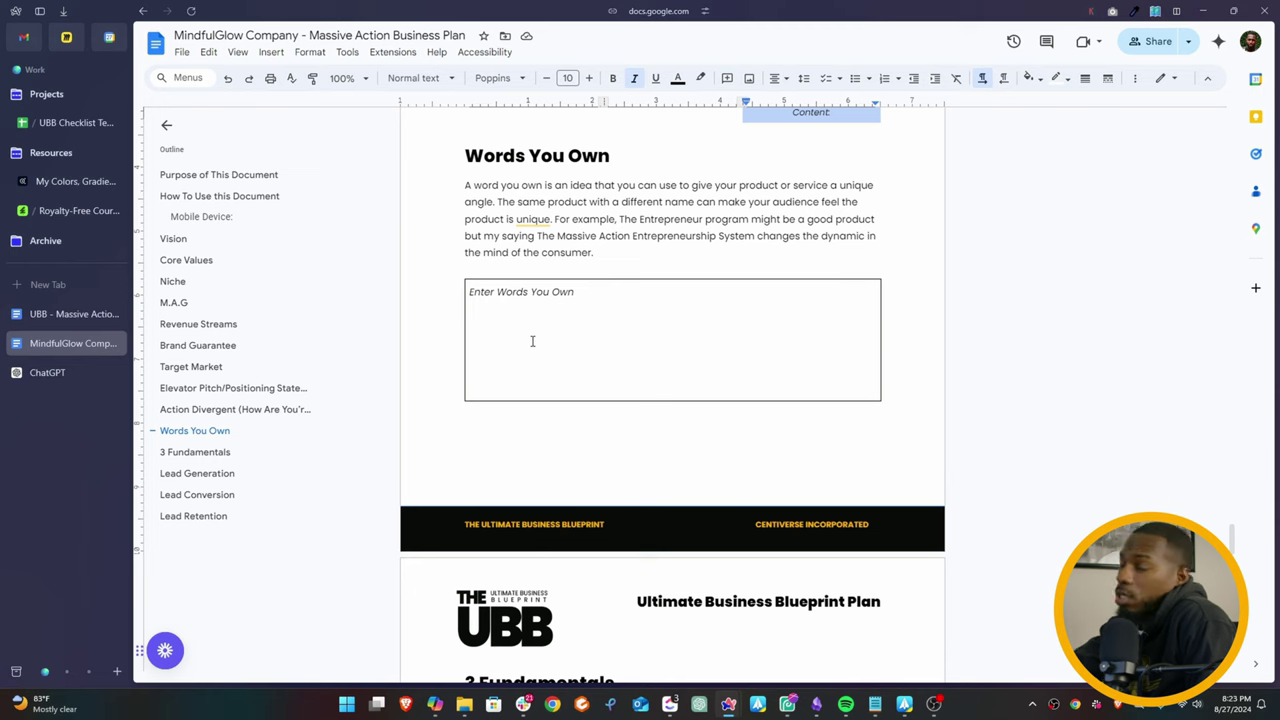
scroll(766, 289, "down", 2)
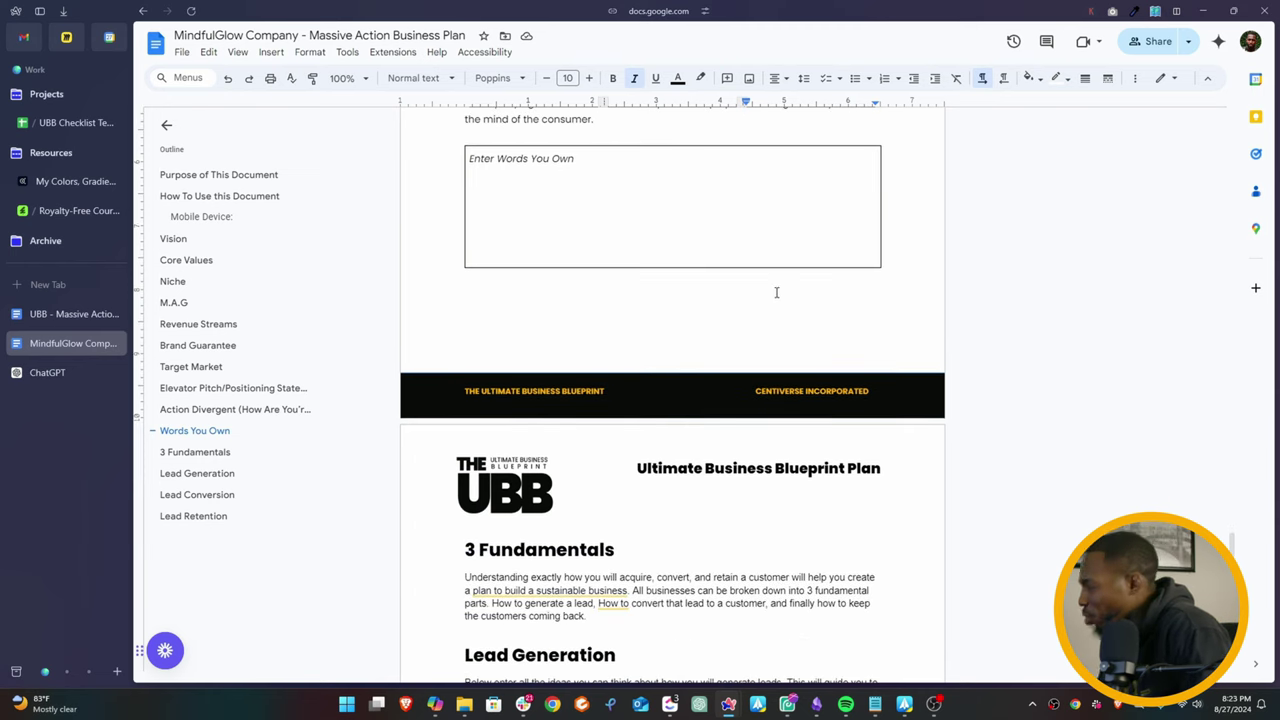
scroll(777, 289, "up", 3)
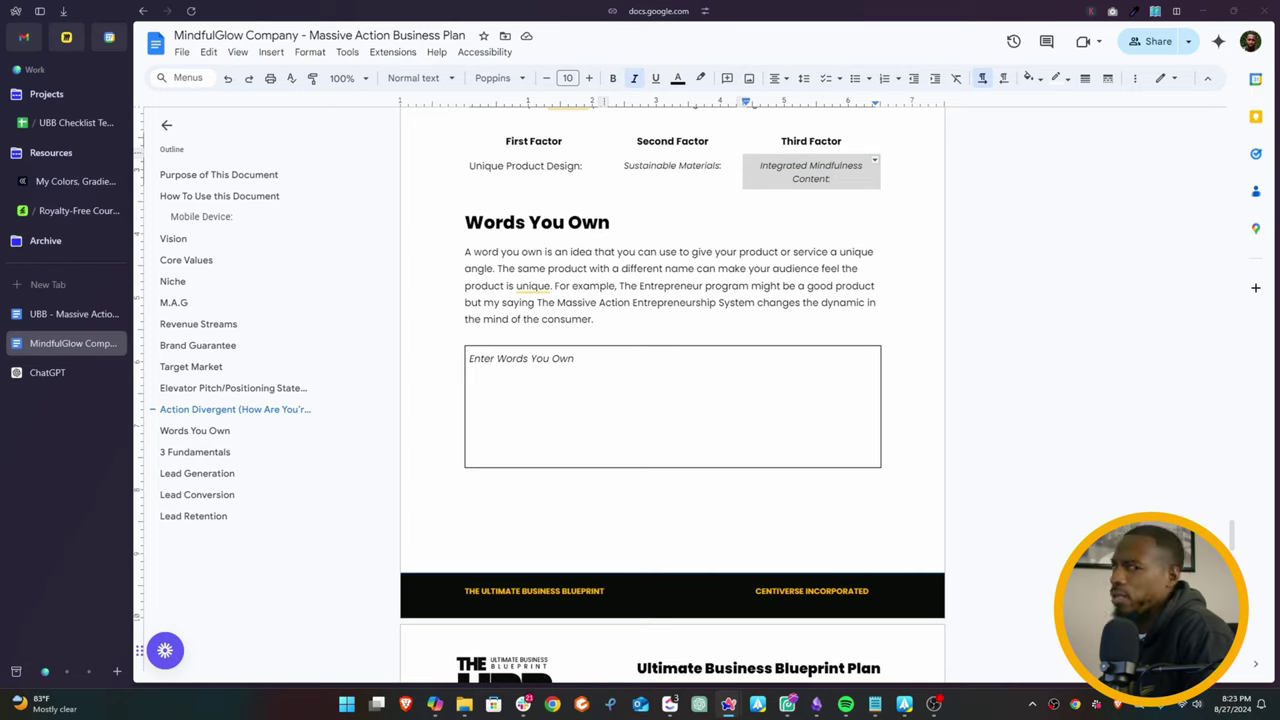
left_click(558, 362)
Replace the Words You Own placeholder with the pasted phrase 'Inner Illumination'
double_click(558, 360)
type("Inner Illumination")
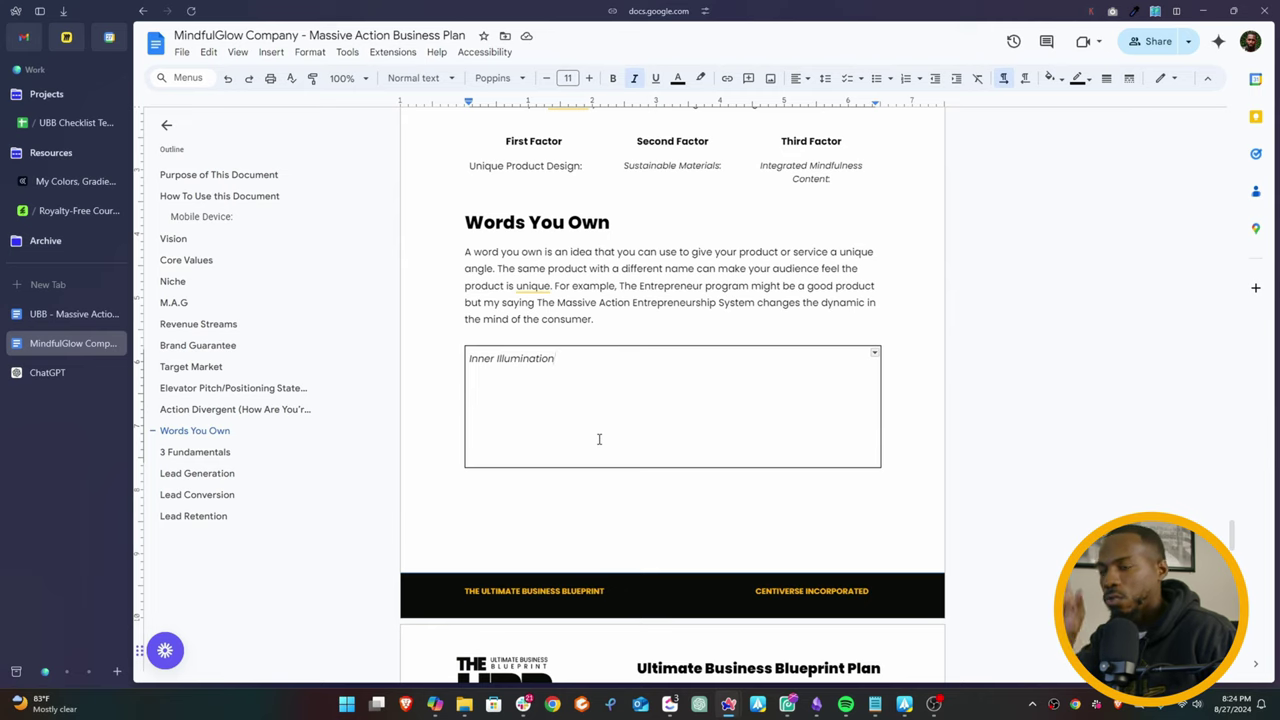
Scroll to the Lead Generation section and place the caret in its list-some-ideas box
scroll(583, 370, "down", 5)
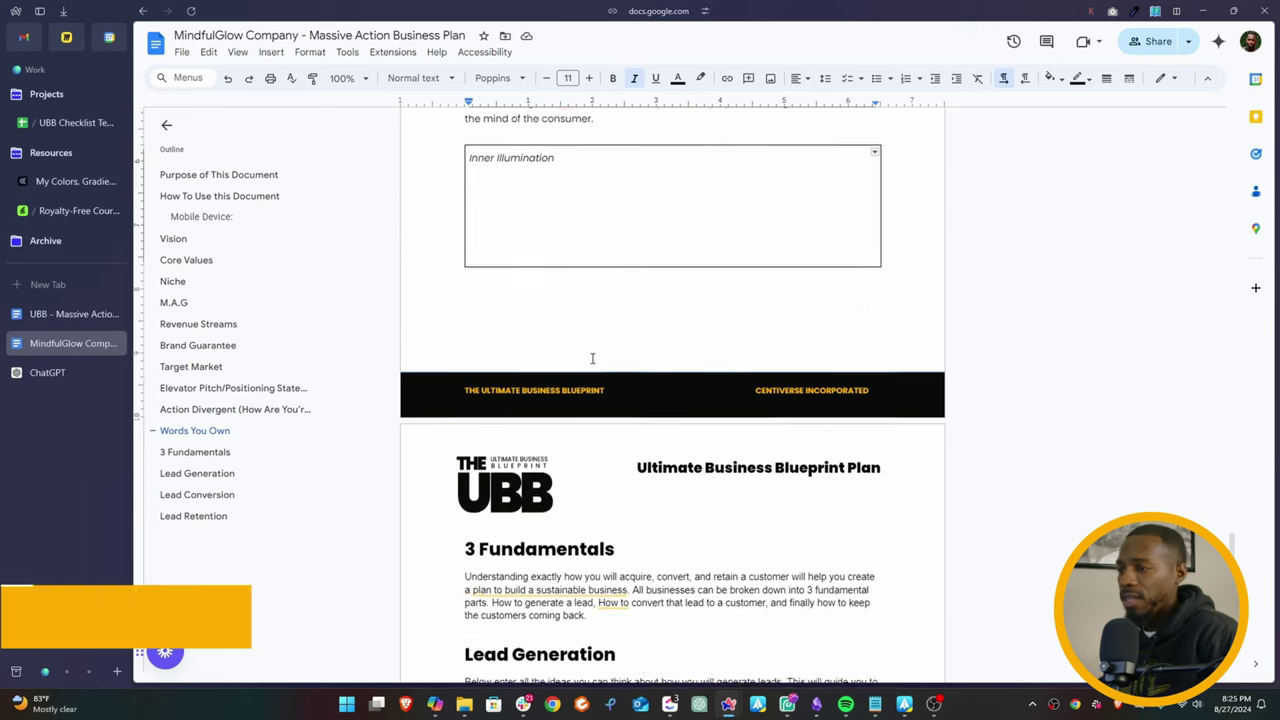
scroll(649, 345, "down", 3)
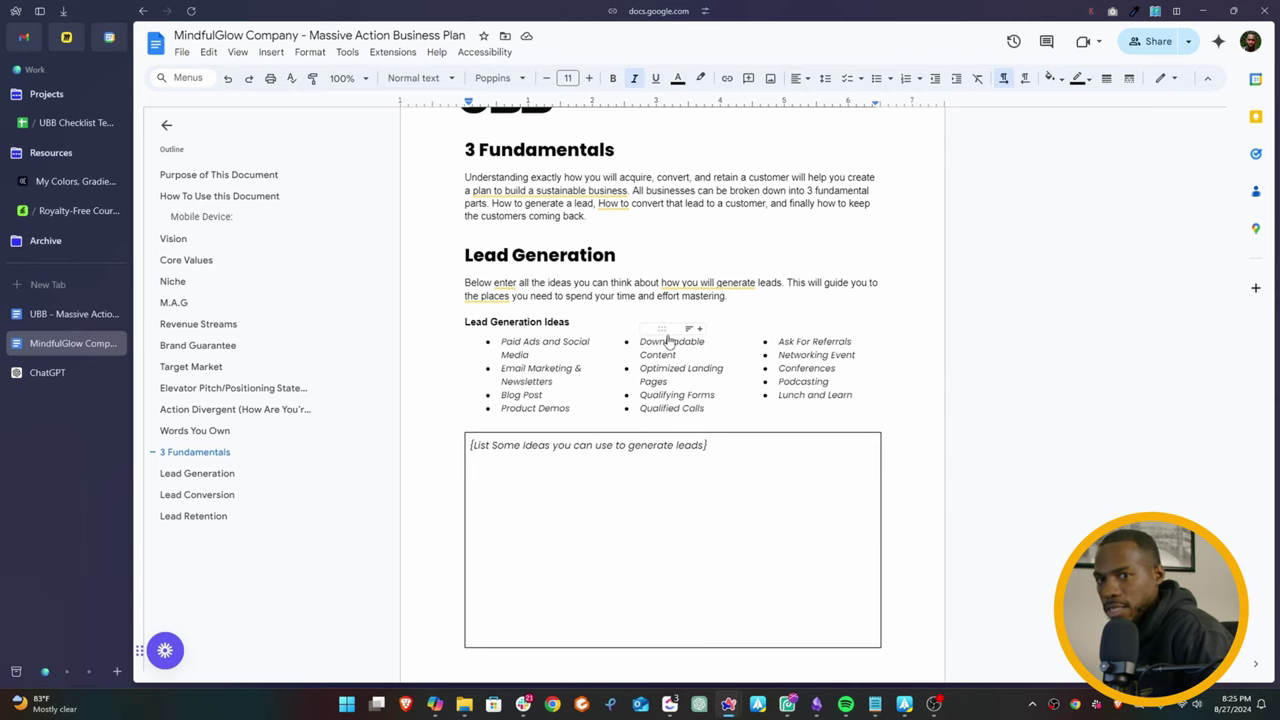
scroll(675, 345, "down", 8)
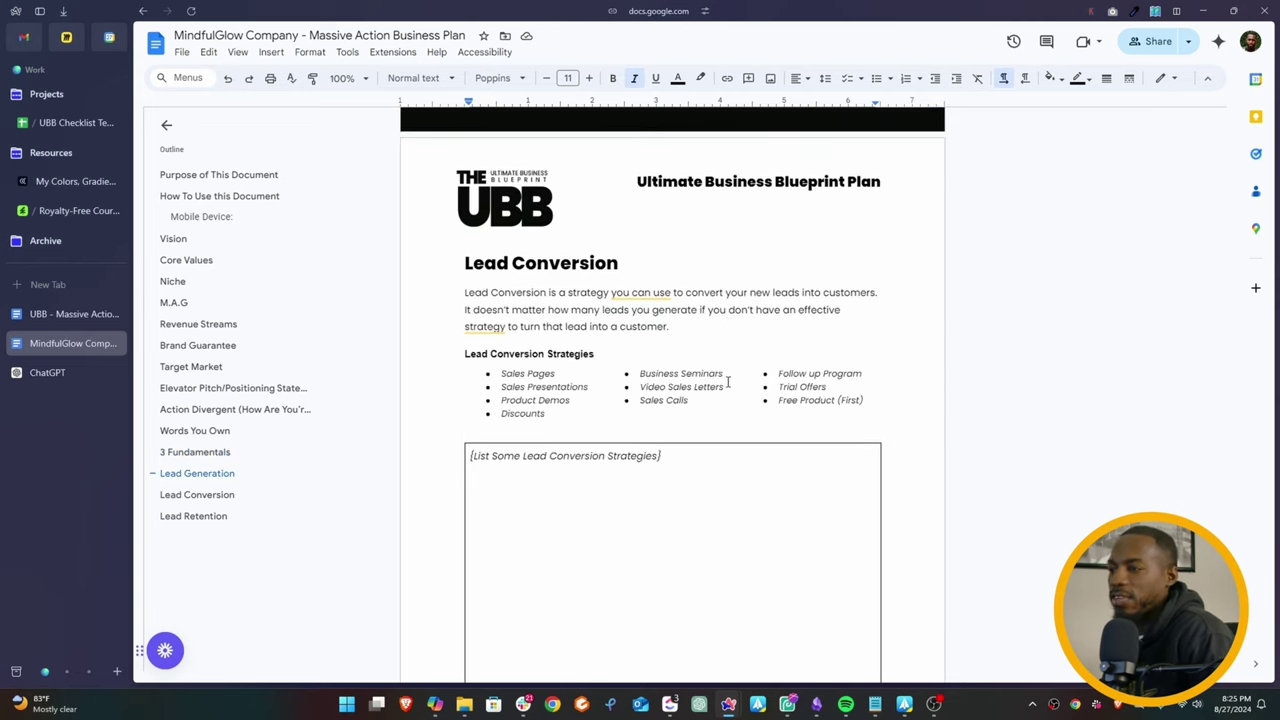
scroll(729, 380, "down", 8)
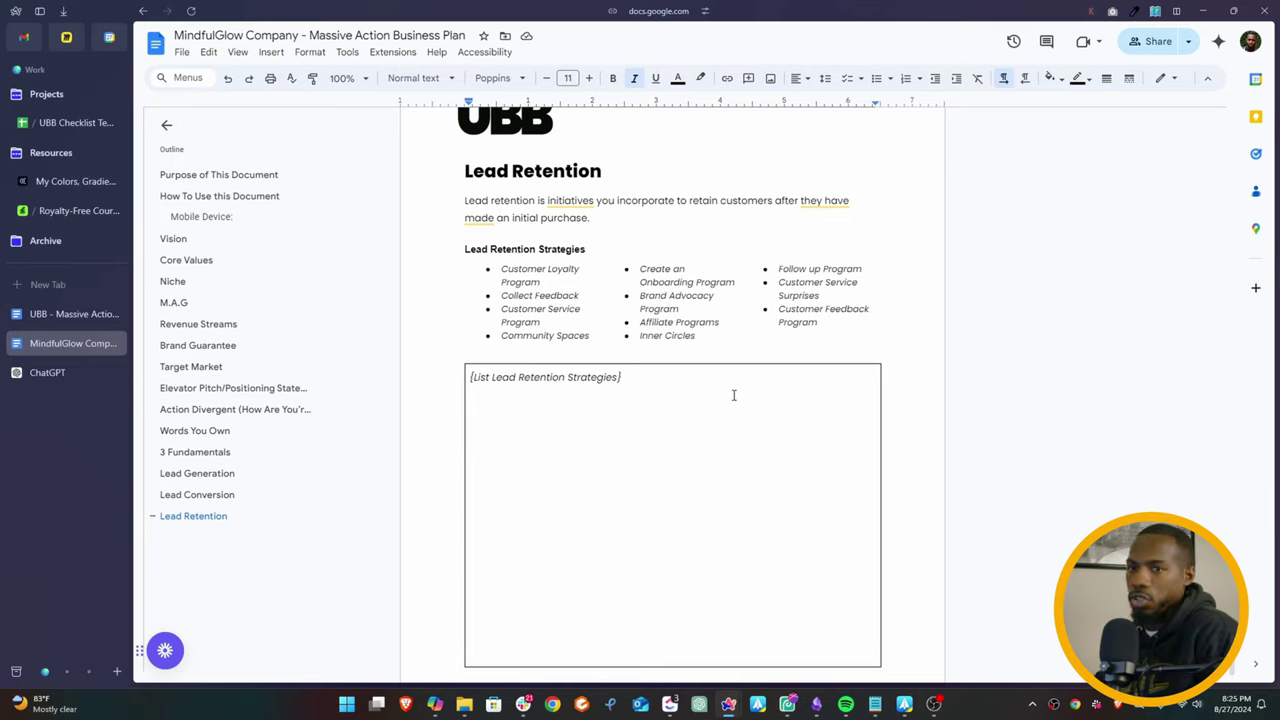
scroll(733, 395, "up", 15)
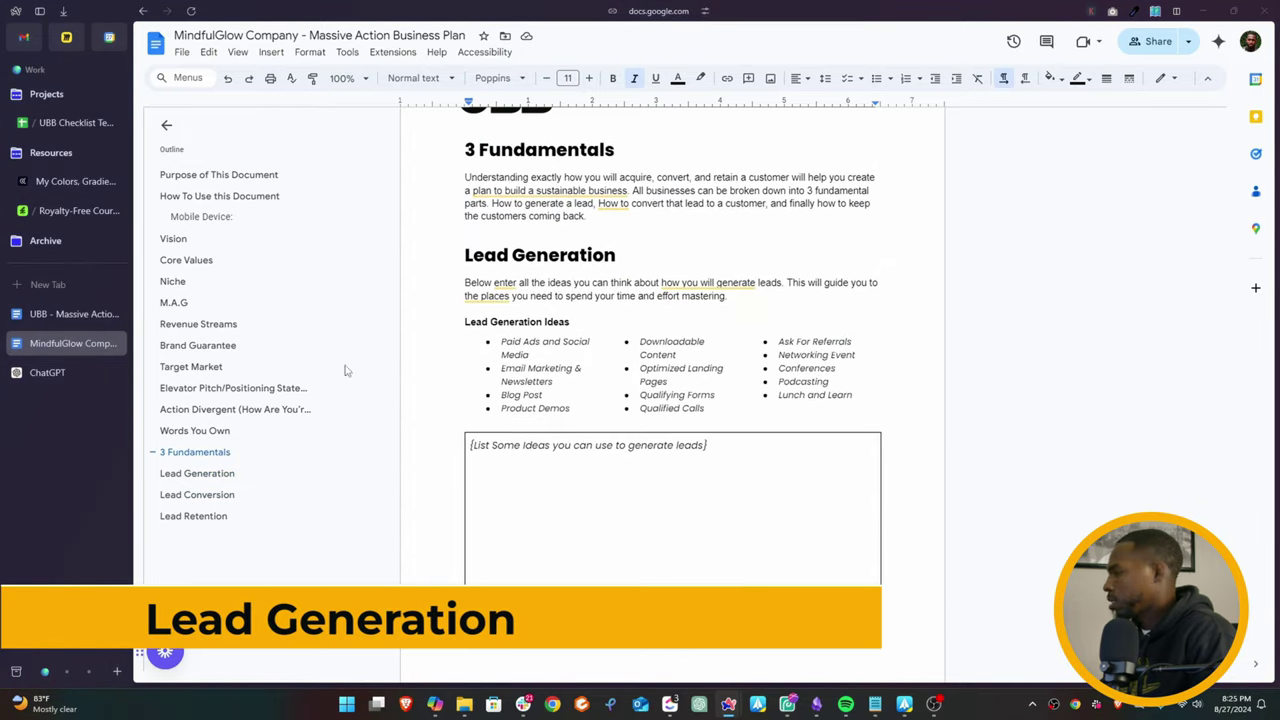
left_click(505, 450)
Paste the four lead ideas, starting with Paid Ads and Social Media, and restore the missing 'P'
triple_click(505, 450)
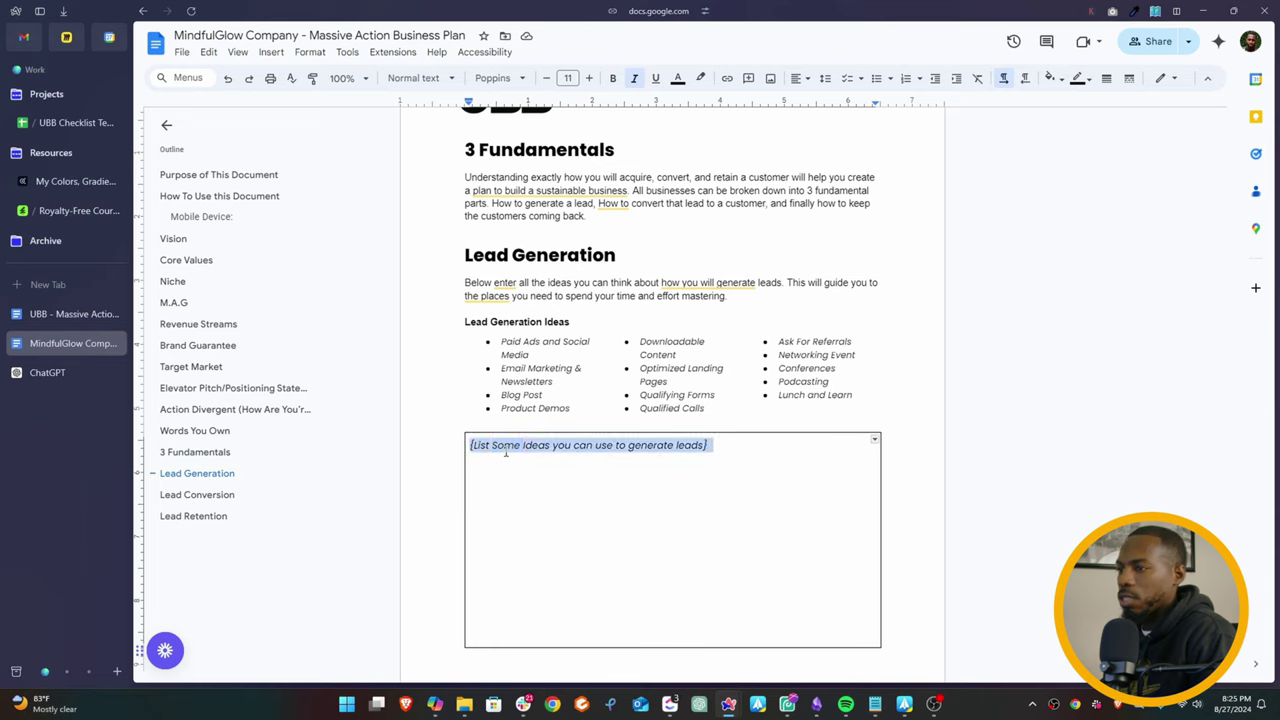
type("Paid Ads and Social Media Content Marketing (Blogs, Podcasts, Videos) Collaborations with spiritual influencers Mindfulness Workshops and Webinars")
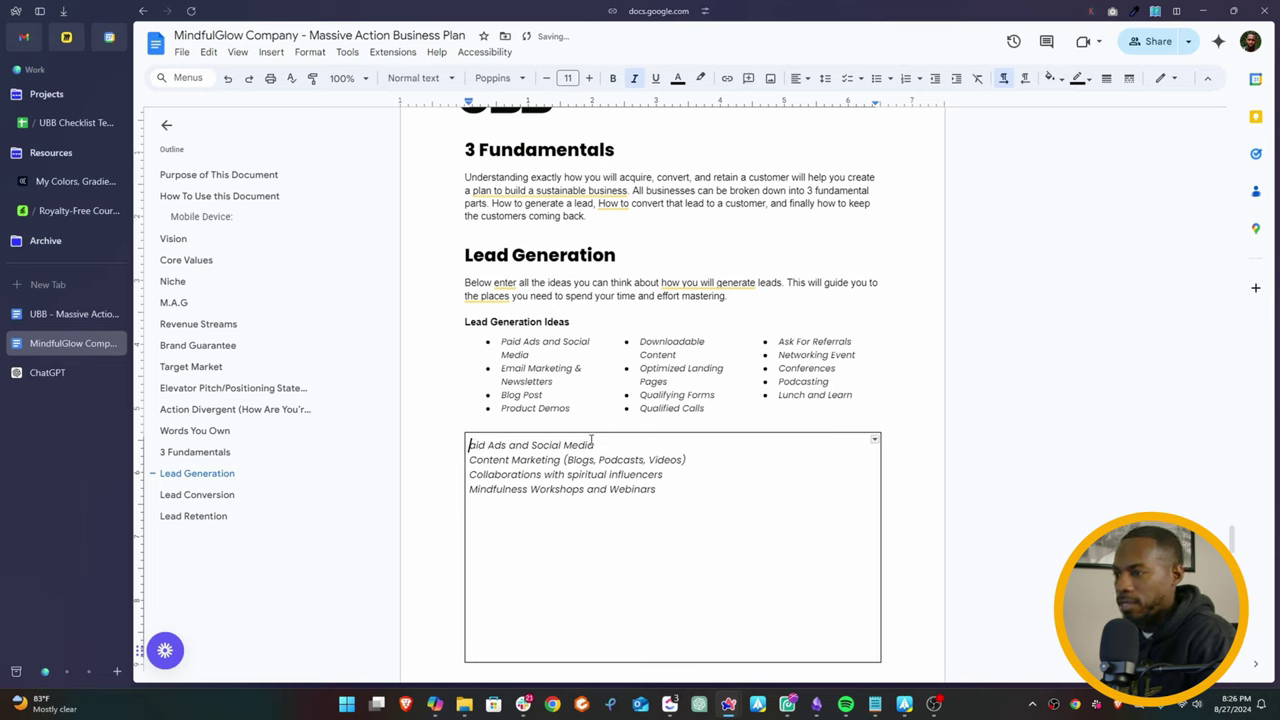
type("P")
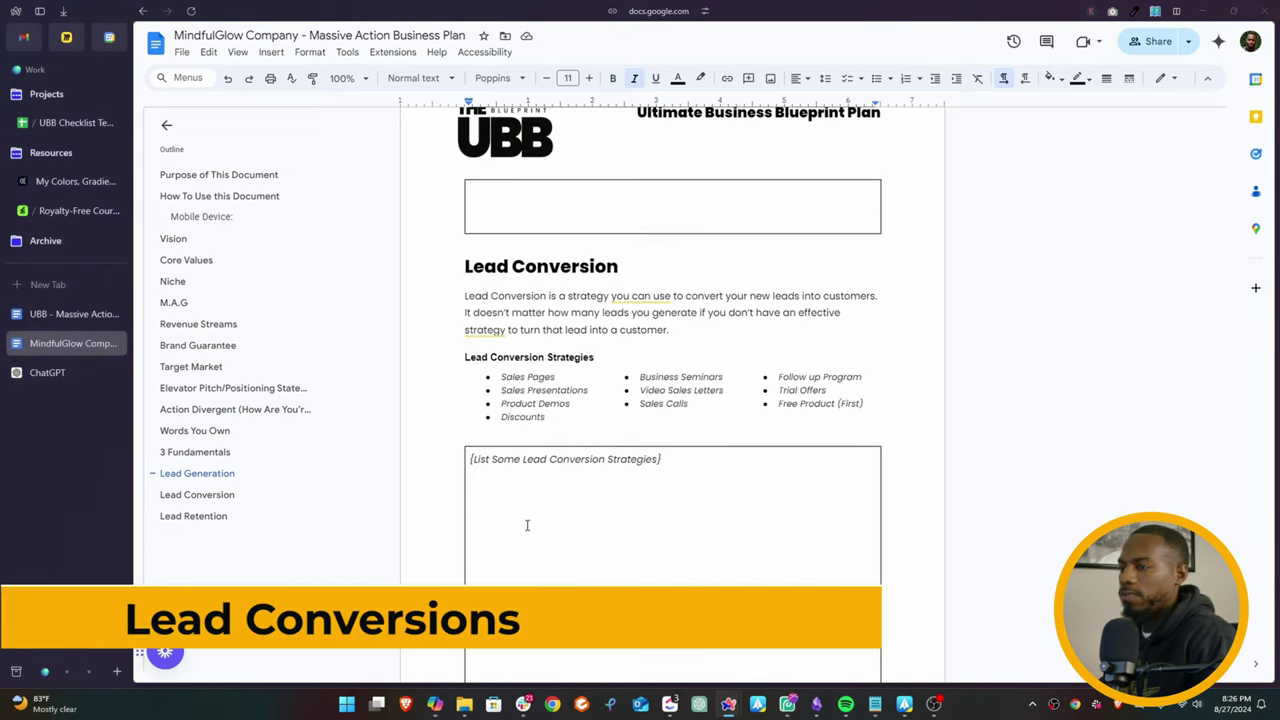
Paste the four strategies, Optimized Sales Pages to Free Mindfulness Guides with Purchases, into Lead Conversion
left_click(514, 471)
key("shift+Up")
type("Optimized Sales Pages Personalized Product Demos Discount Offers for First-Time Buyers Free Mindfulness Guides with Purchases")
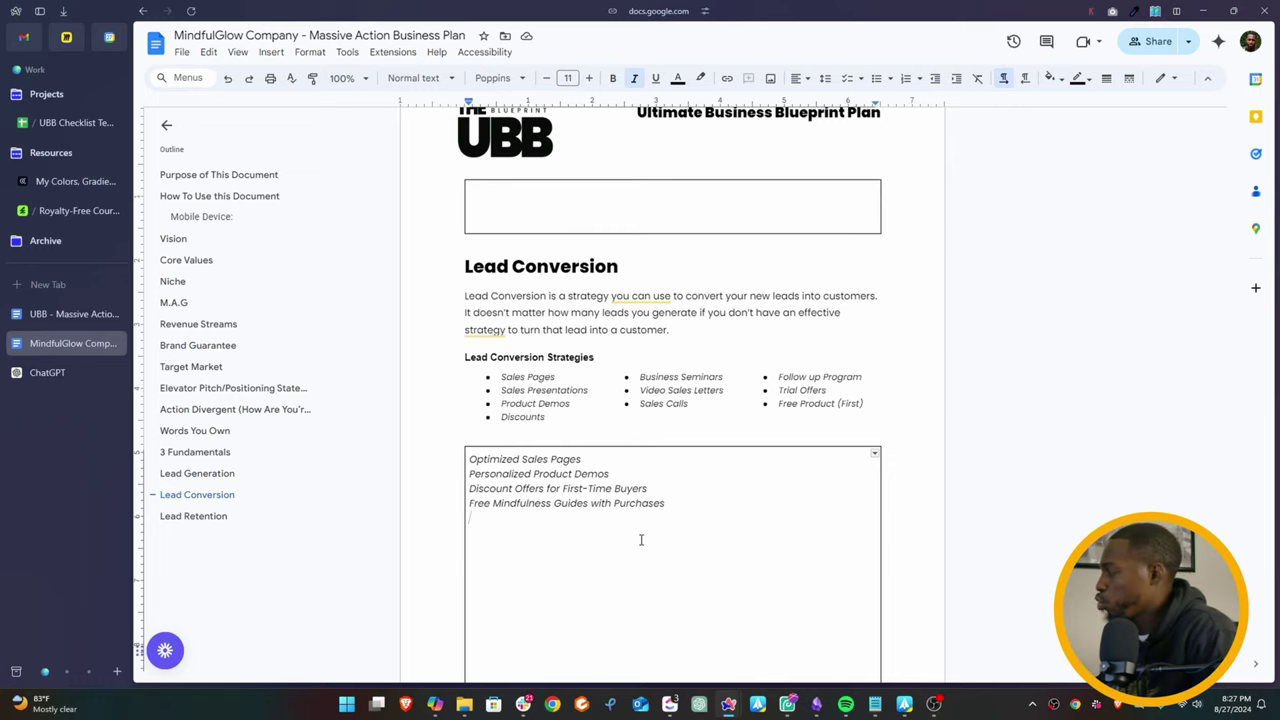
scroll(706, 434, "down", 8)
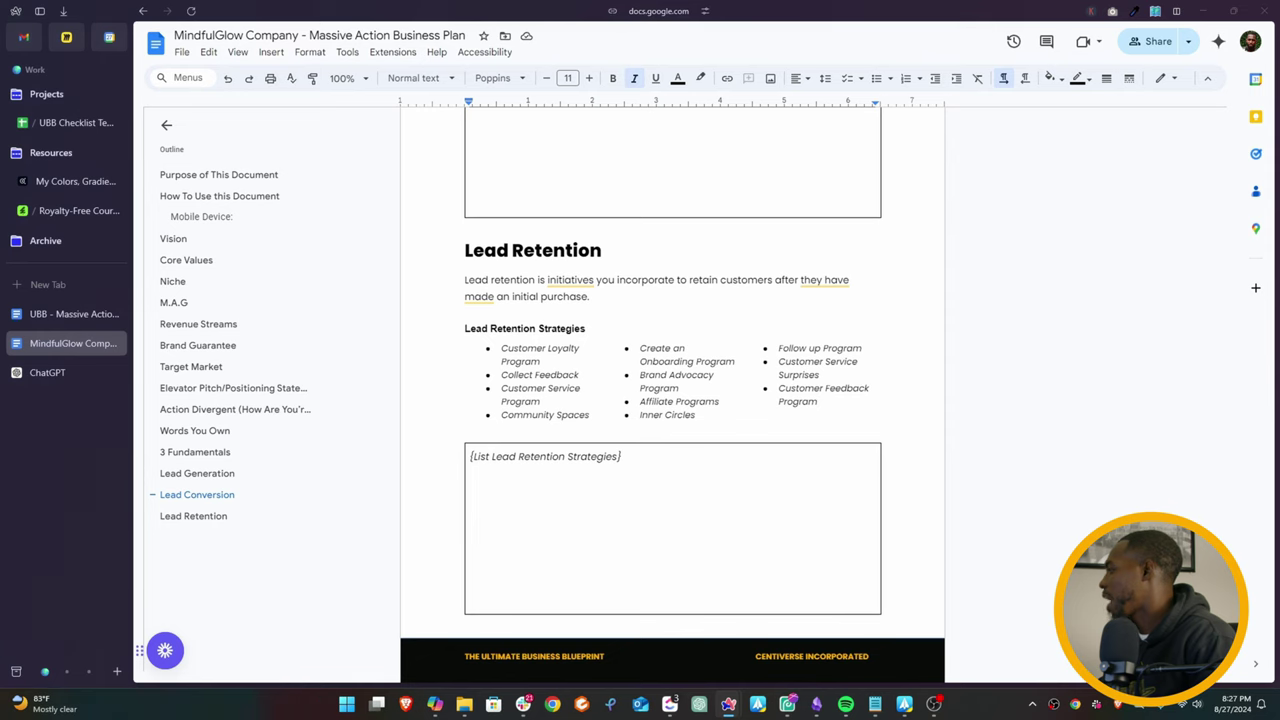
Paste the four retention strategies and remove blank lines from the empty boxes above Lead Retention and Lead Conversion
triple_click(544, 452)
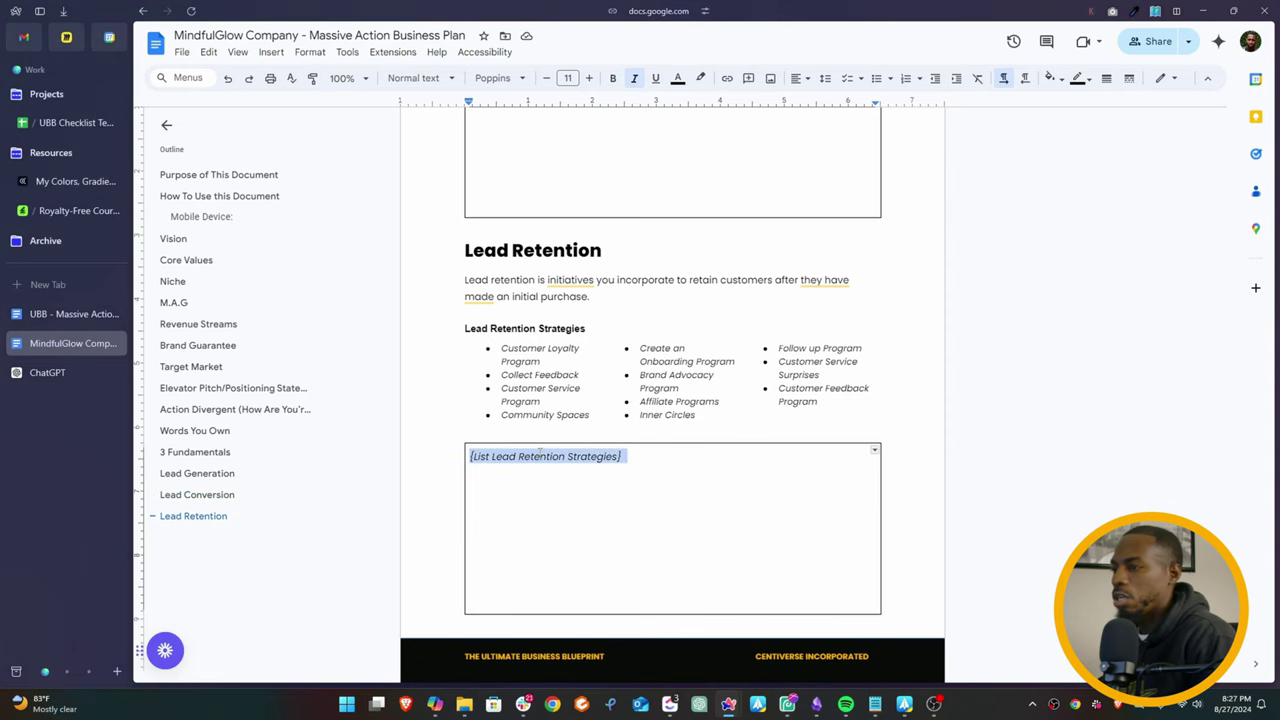
type("Customer Loyalty Program Exclusive Access to New Products Ongoing Email Newsletters with Mindfulness Tips Membership in a Mindful Glow Community")
left_click(532, 399)
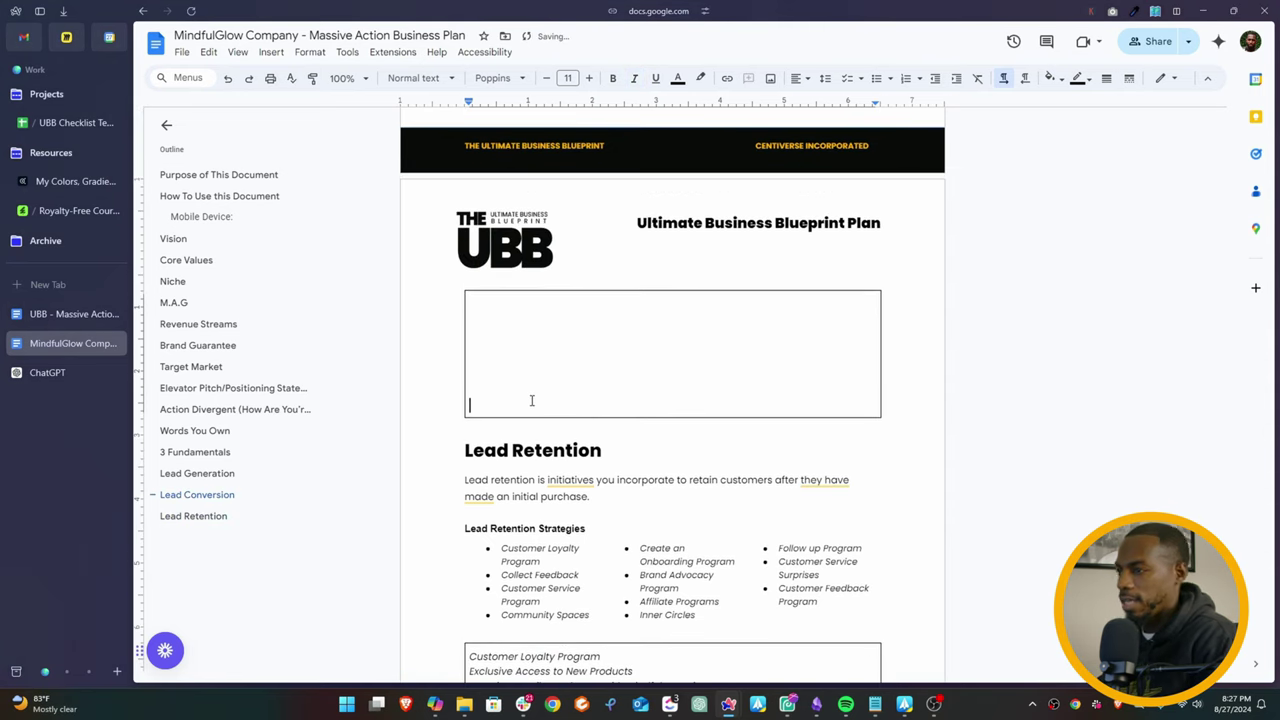
key("BackSpace")
key("BackSpace")
key("BackSpace")
key("BackSpace")
key("BackSpace")
key("BackSpace")
scroll(532, 399, "up", 10)
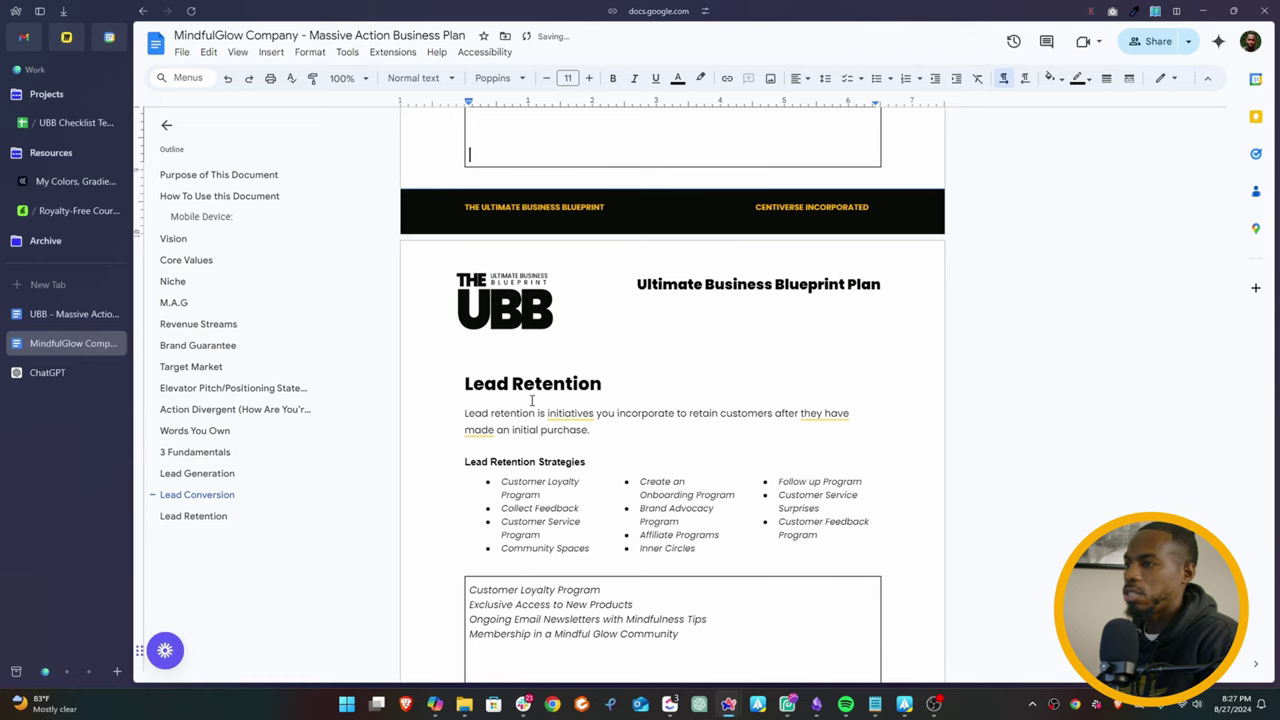
left_click(523, 470)
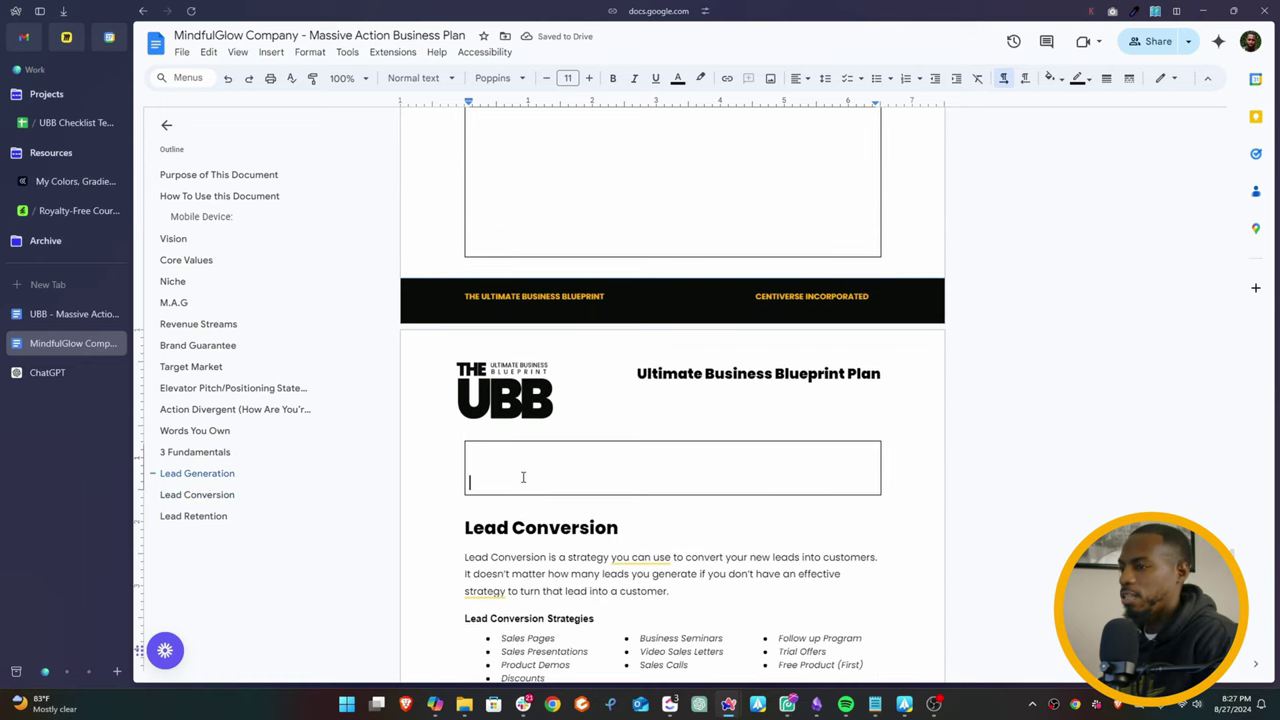
type("Optimized Sales Pages Personalized Product Demos Discount Offers for First-Time Buyers Free Mindfulness Guides with Purchase")
scroll(677, 417, "down", 10)
scroll(690, 410, "down", 5)
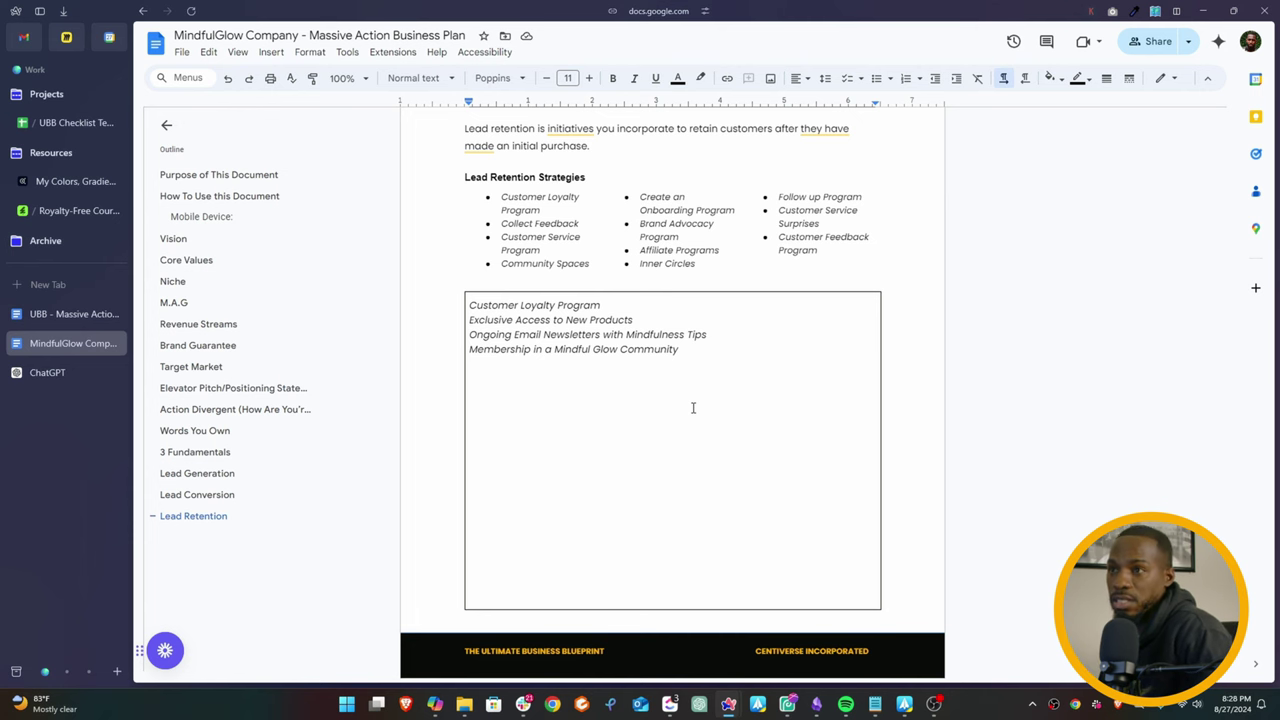
Switch to the UBB checklist spreadsheet and look over its Templates sheet
left_click(56, 124)
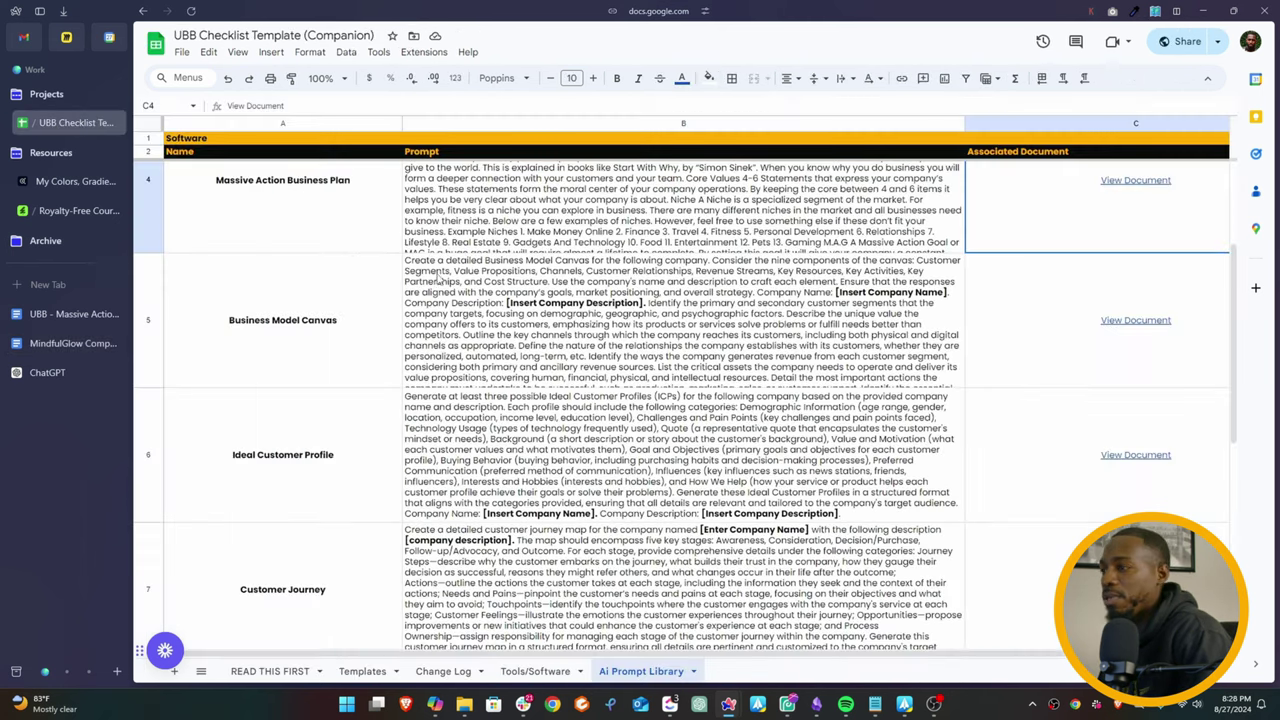
scroll(437, 278, "up", 2)
left_click(362, 671)
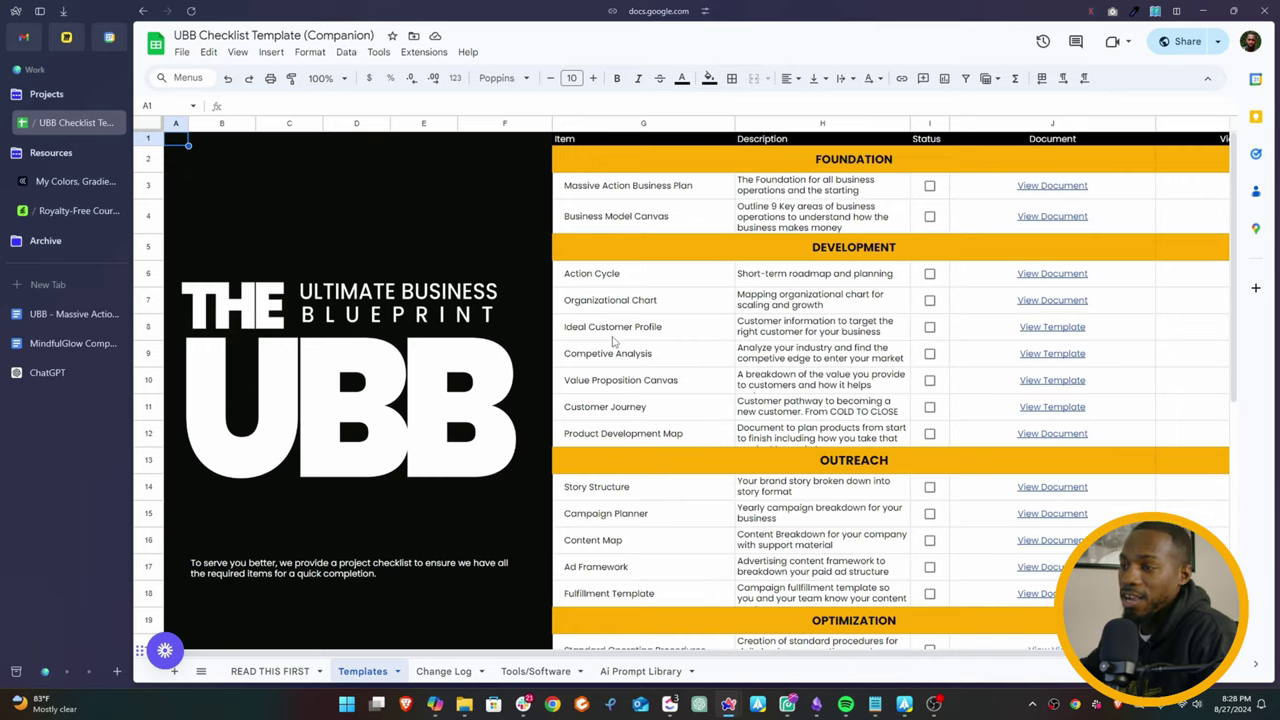
scroll(613, 341, "down", 2)
scroll(708, 432, "up", 2)
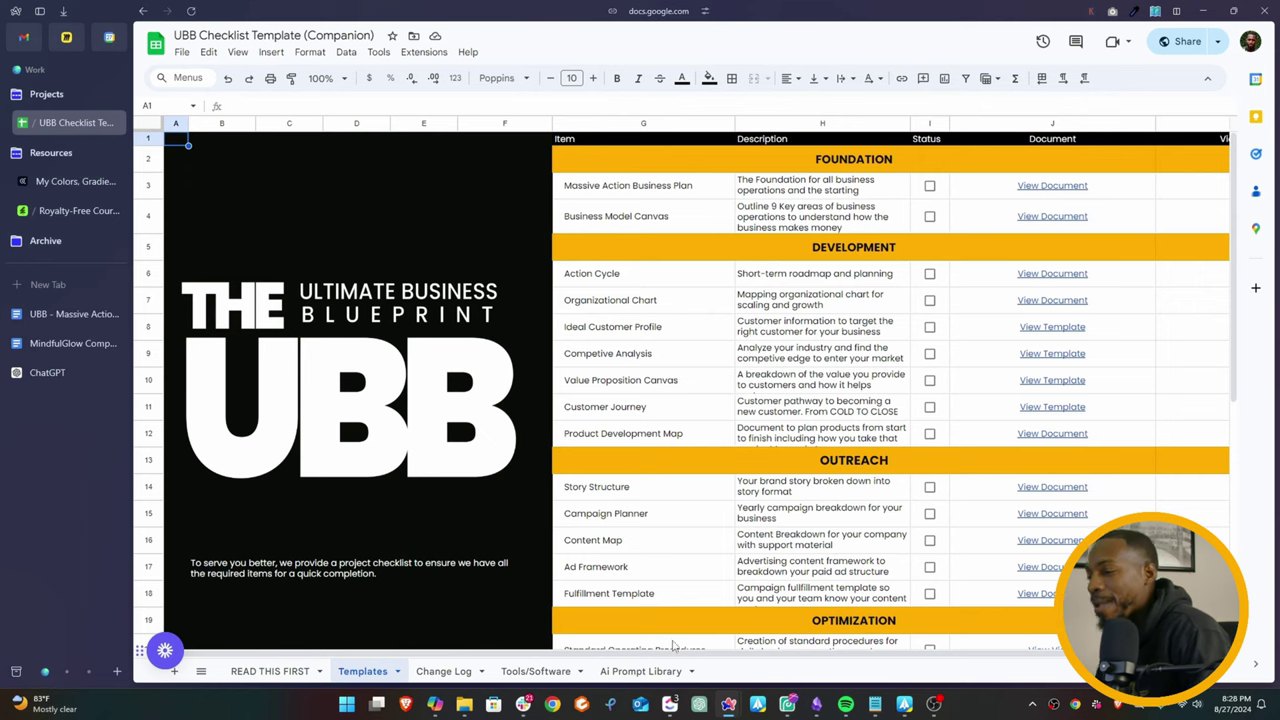
Copy the Massive Action Business Plan prompt from cell B4 of the Ai Prompt Library sheet
left_click(641, 671)
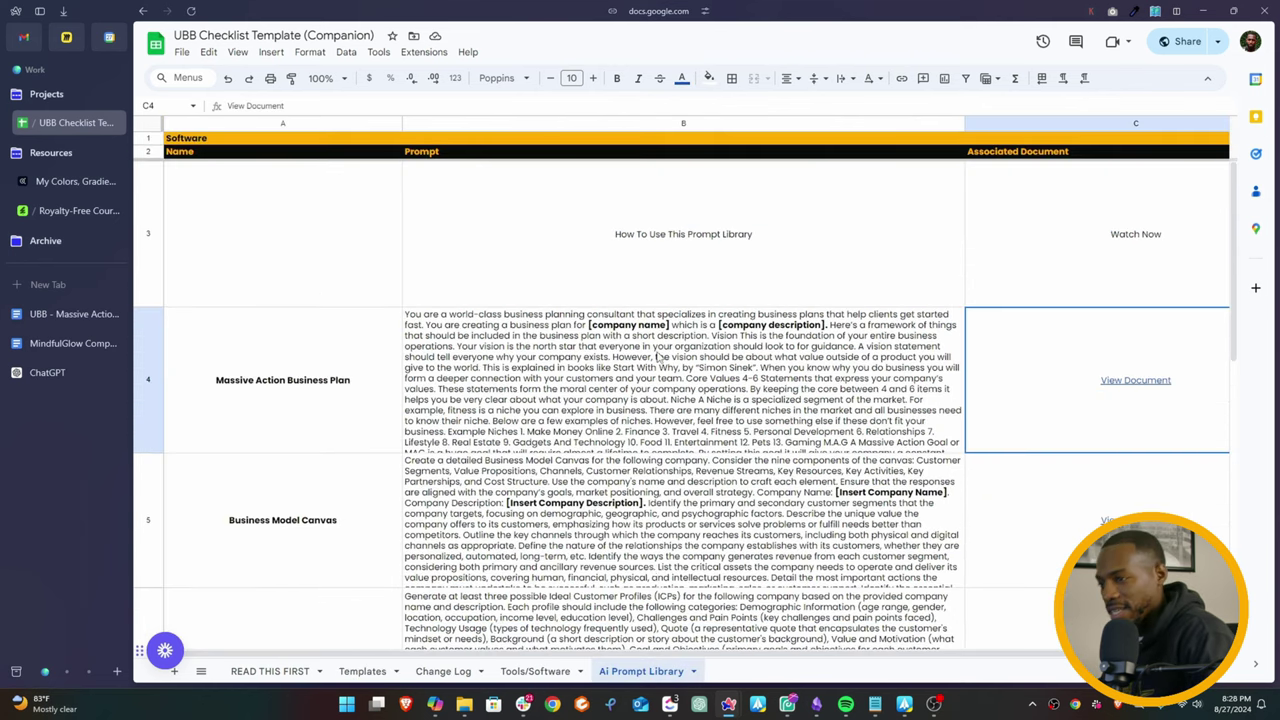
scroll(668, 345, "down", 1)
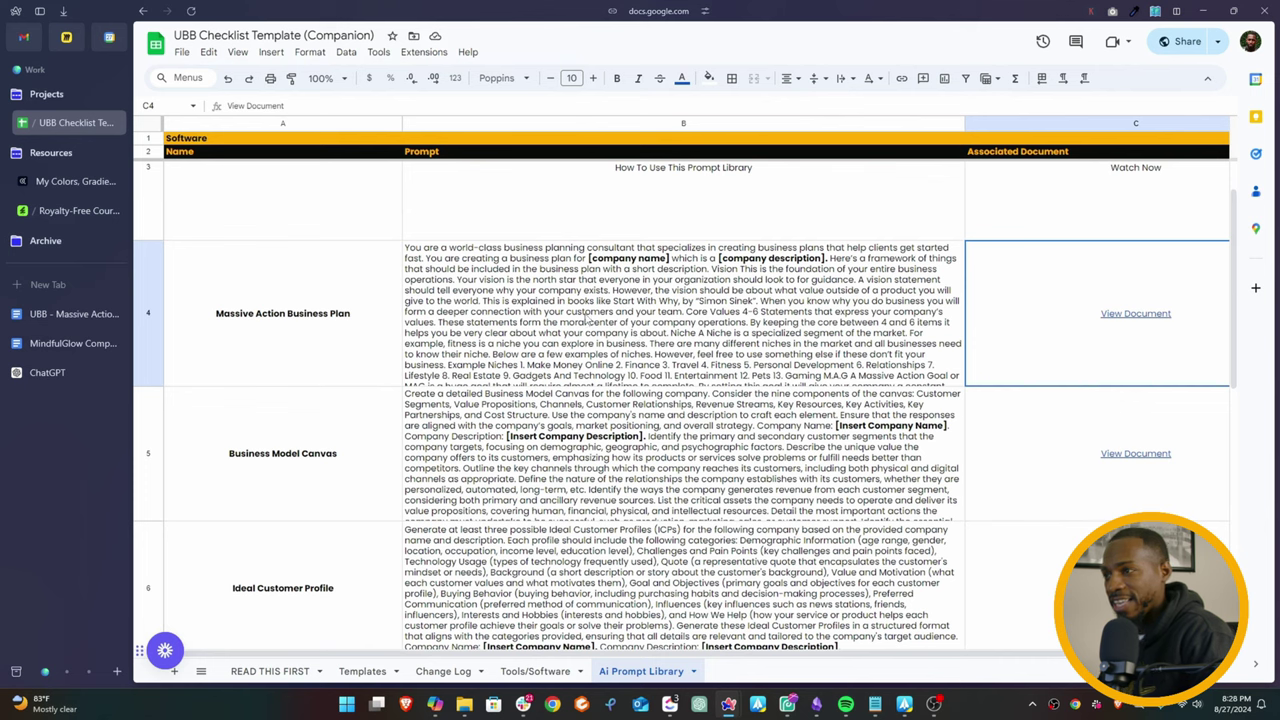
double_click(725, 311)
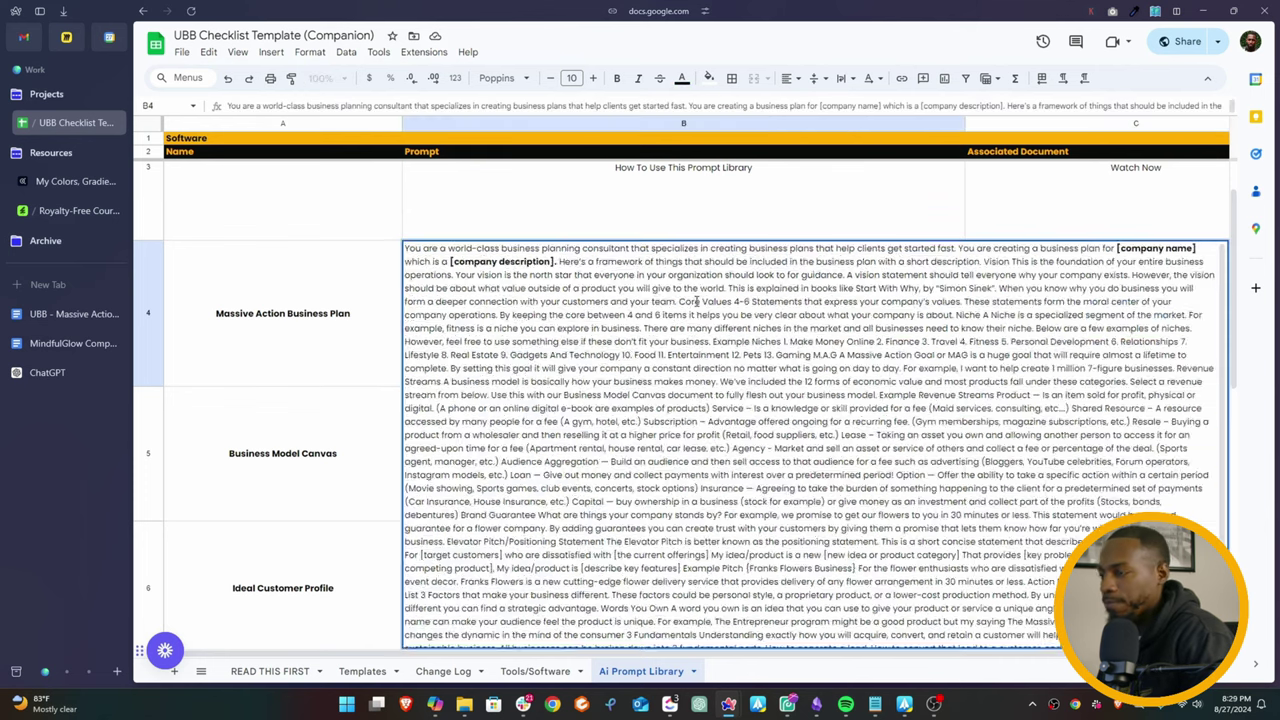
left_click(306, 366)
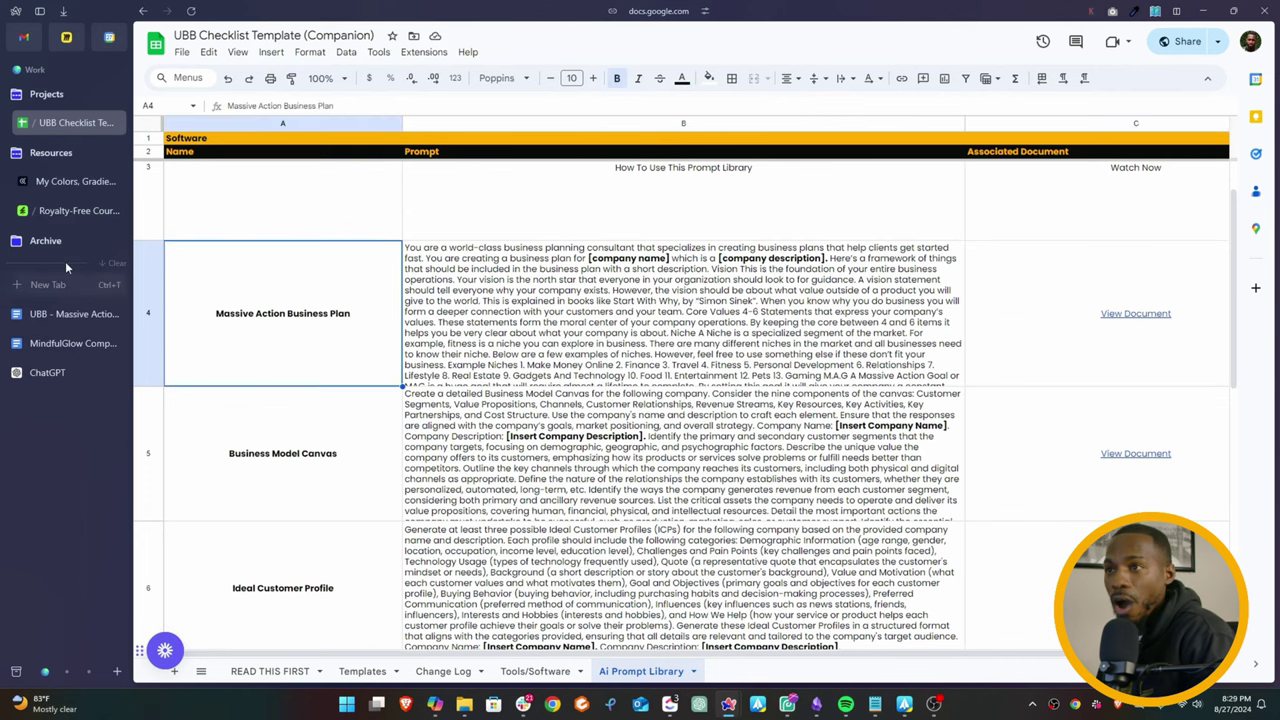
left_click(37, 376)
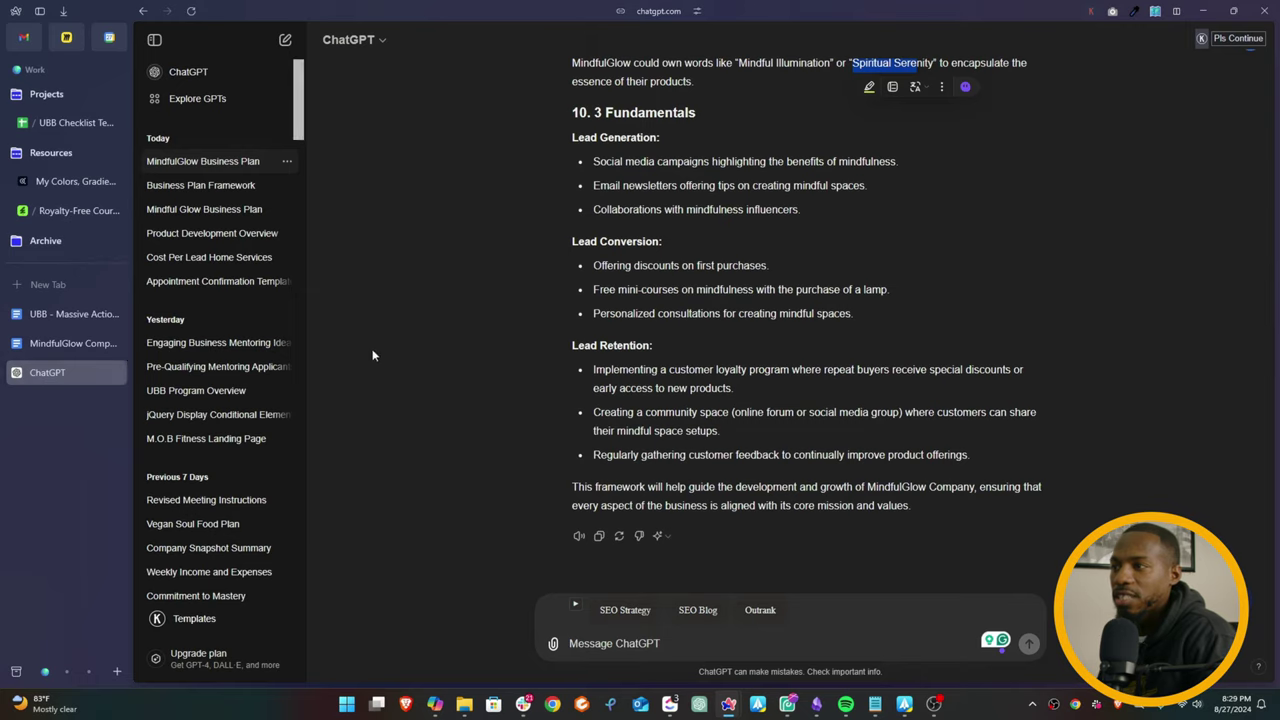
Paste the Massive Action Business Plan prompt into a new chat, selecting its [company name] and [company description] placeholders
scroll(371, 354, "up", 5)
left_click(200, 84)
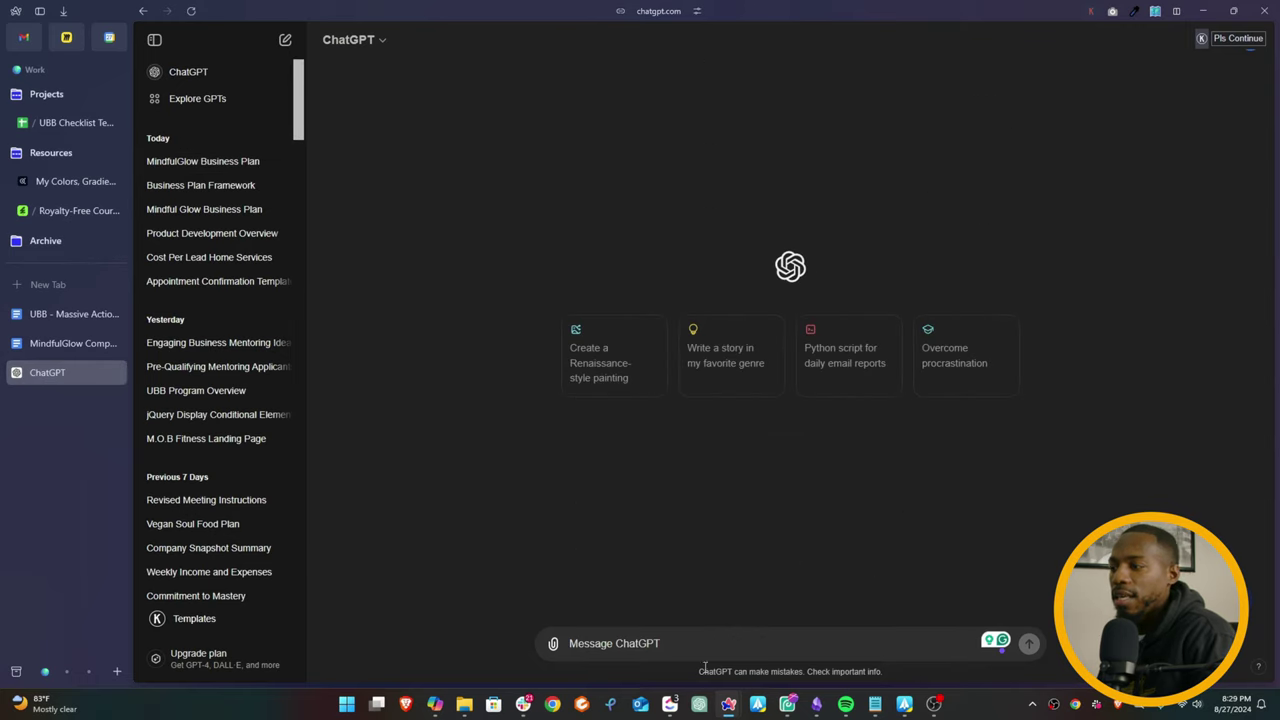
key("ctrl+v")
scroll(763, 605, "up", 10)
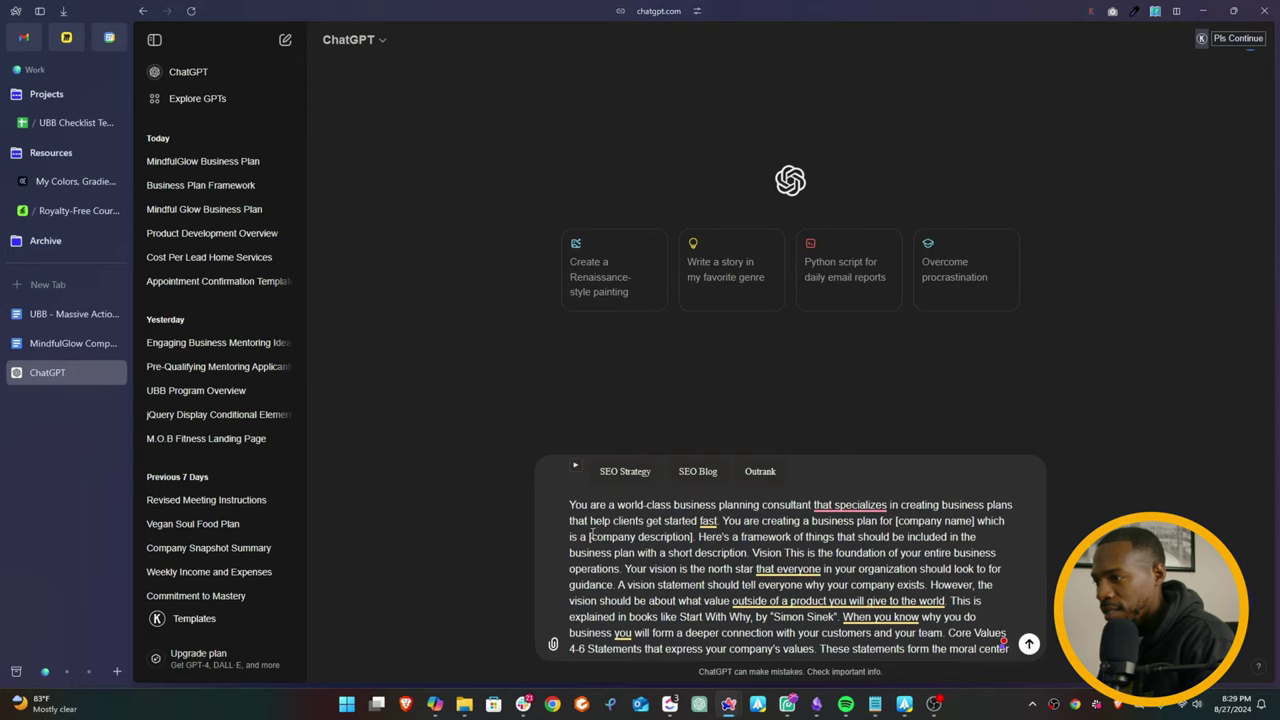
left_click_drag(591, 537, 612, 537)
left_click_drag(895, 520, 975, 520)
left_click_drag(589, 537, 697, 538)
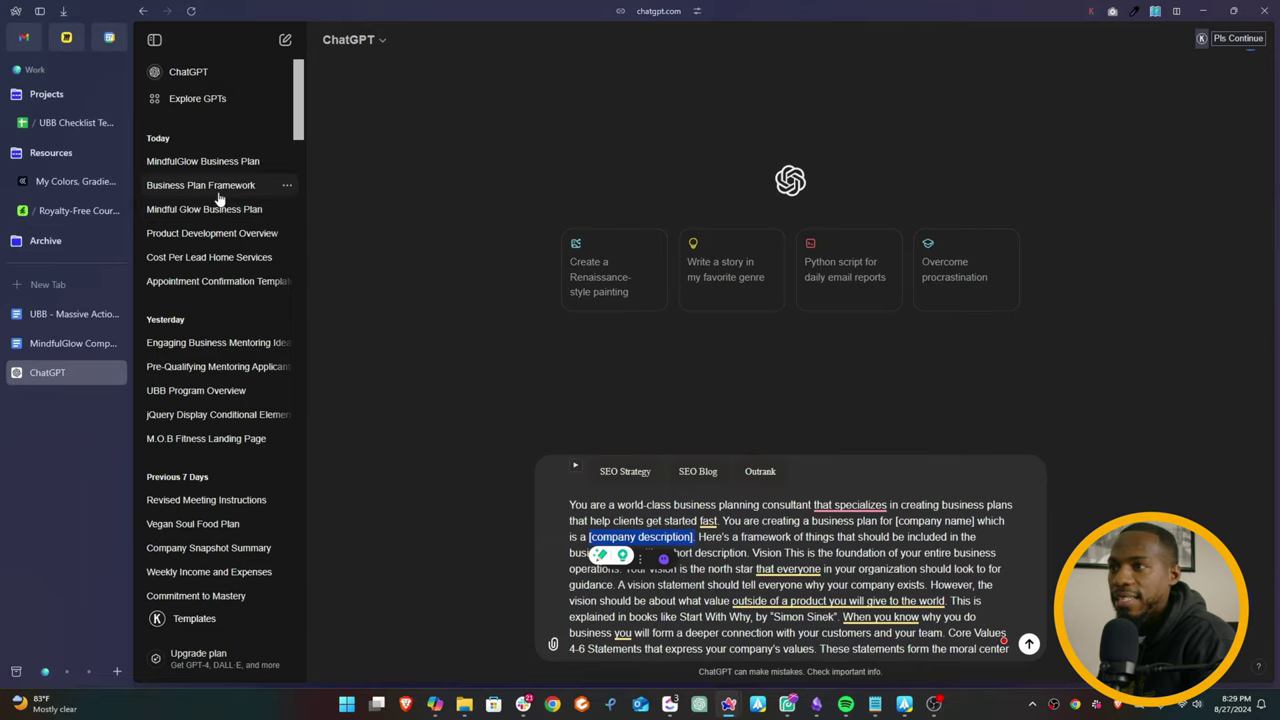
Reopen the MindfulGlow Business Plan chat and read its framework reply down to 3 Fundamentals
left_click(202, 161)
scroll(680, 400, "up", 15)
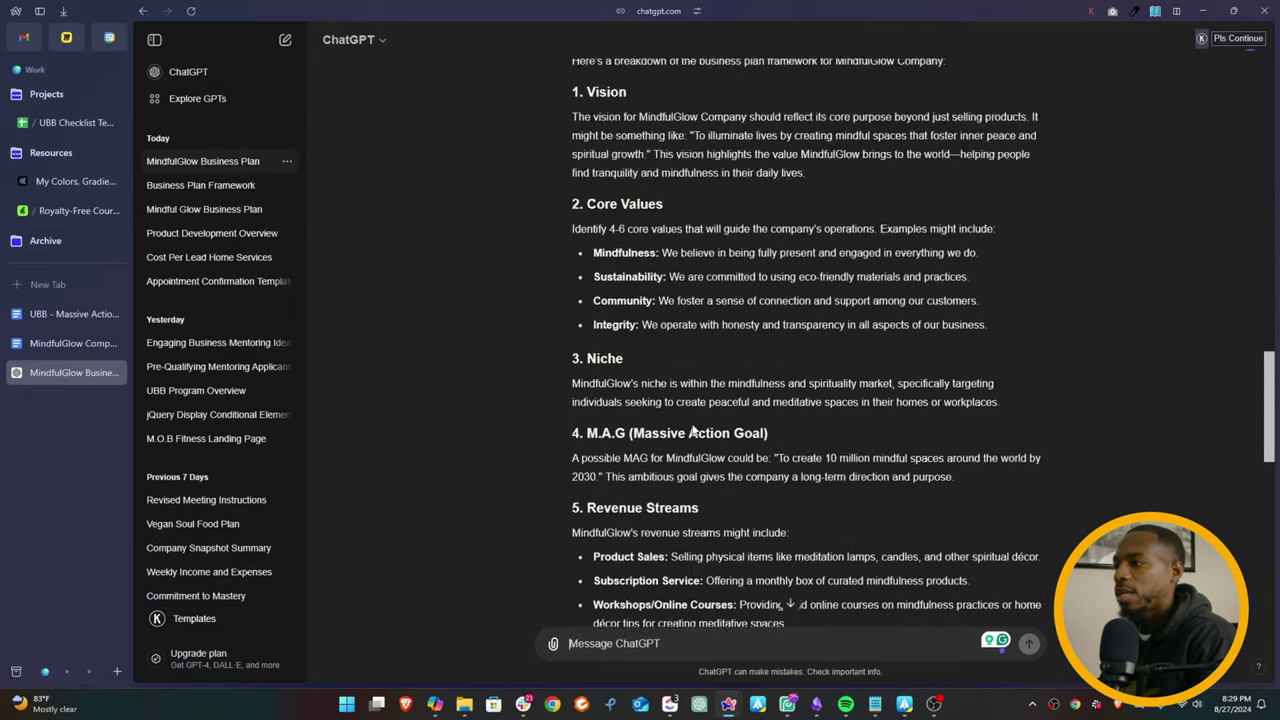
scroll(717, 427, "down", 6)
scroll(717, 420, "up", 2)
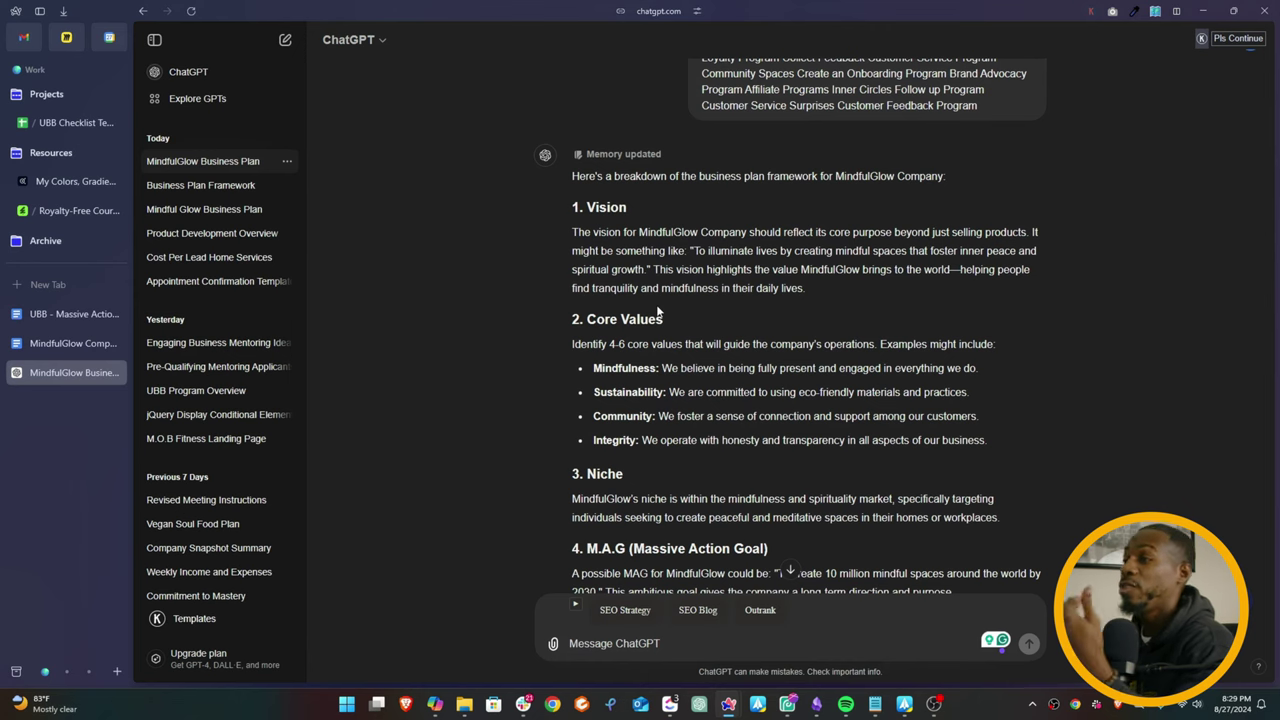
scroll(700, 340, "down", 3)
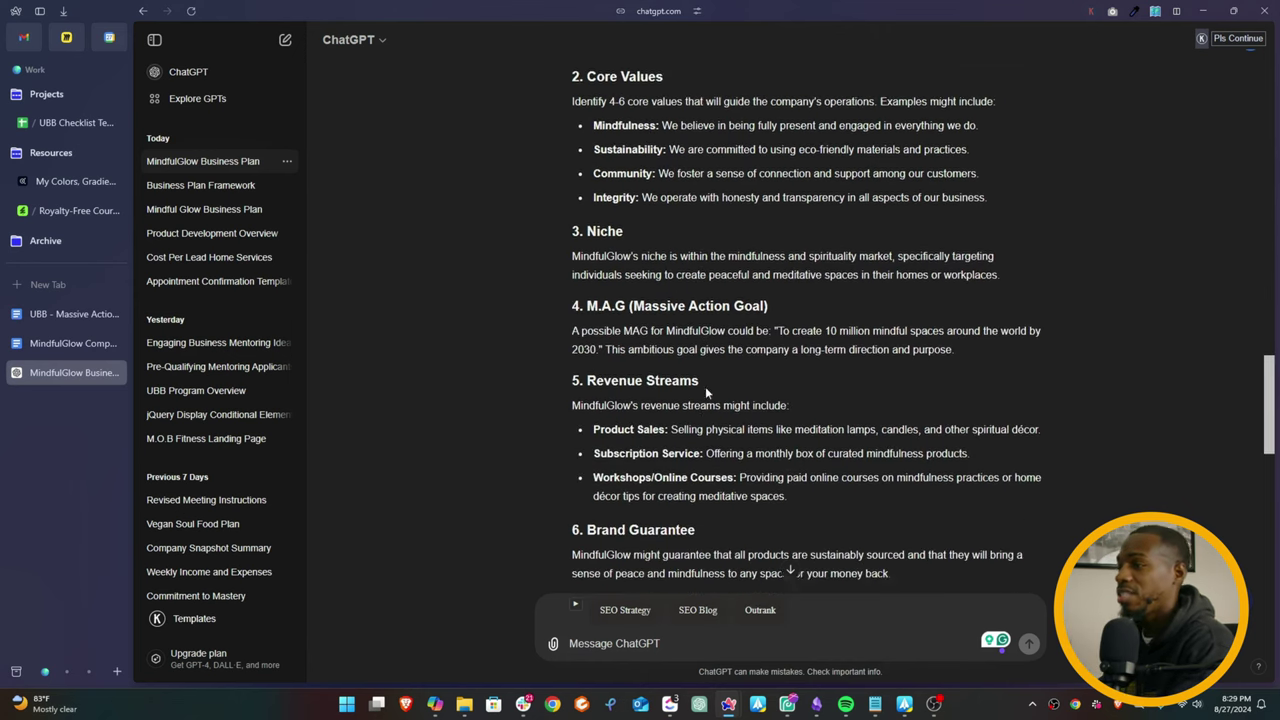
scroll(706, 393, "down", 10)
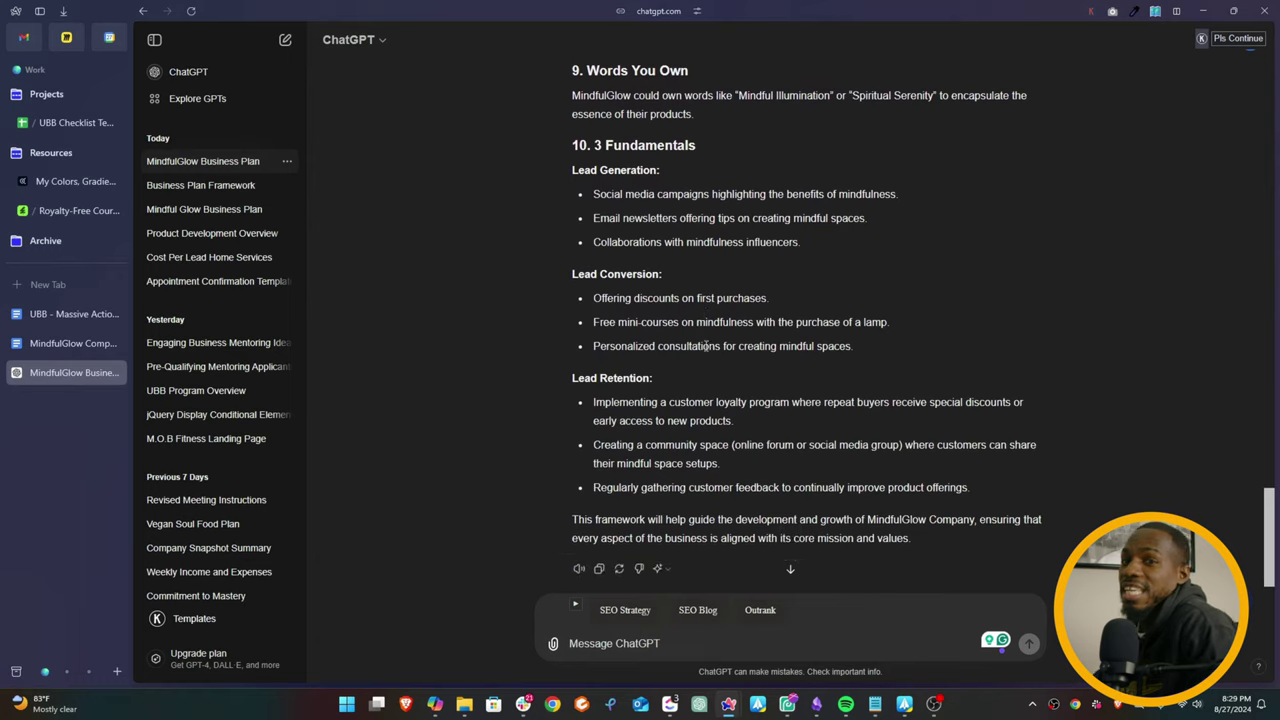
scroll(706, 345, "down", 1)
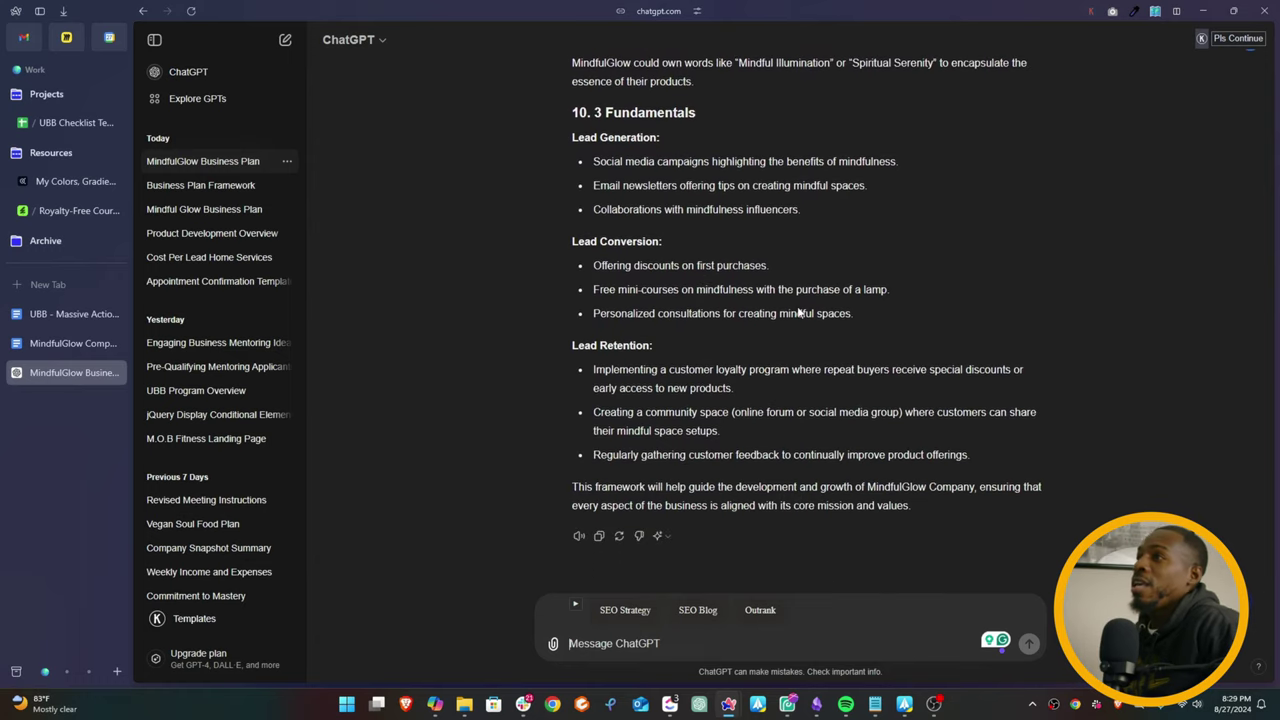